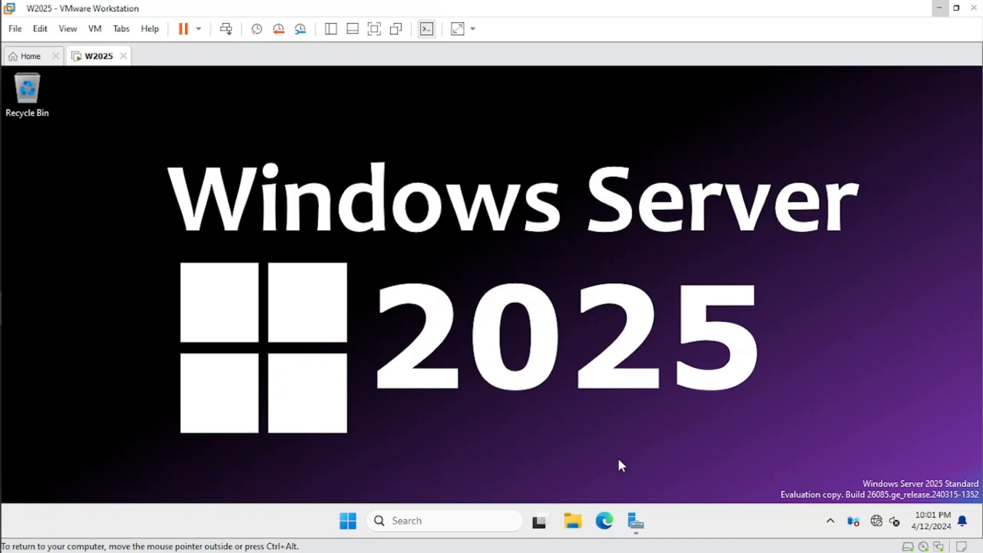
# - Open Server Manager and review the local server's computer name, workgroup and Ethernet0 address
pyautogui.click(635, 521)
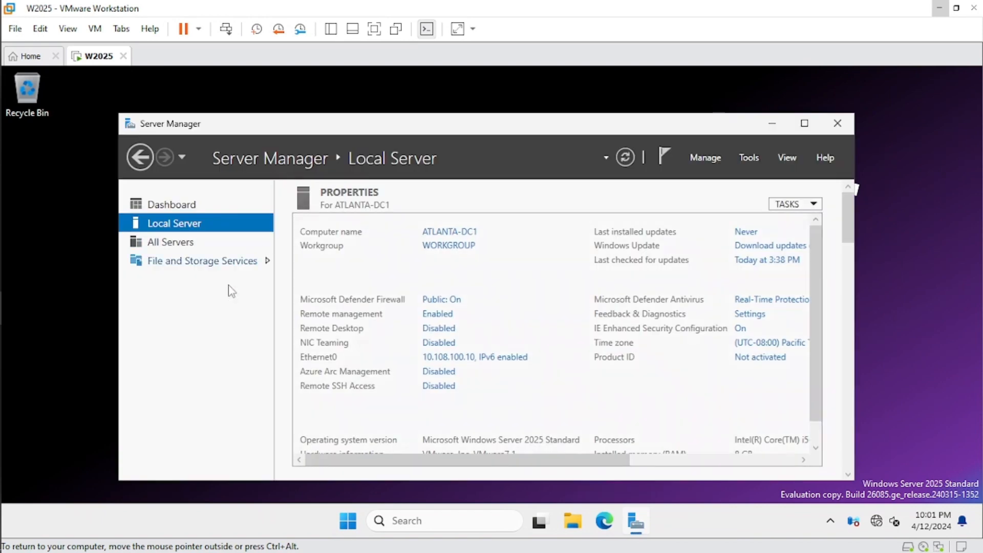
pyautogui.moveTo(445, 128); pyautogui.dragTo(418, 114)
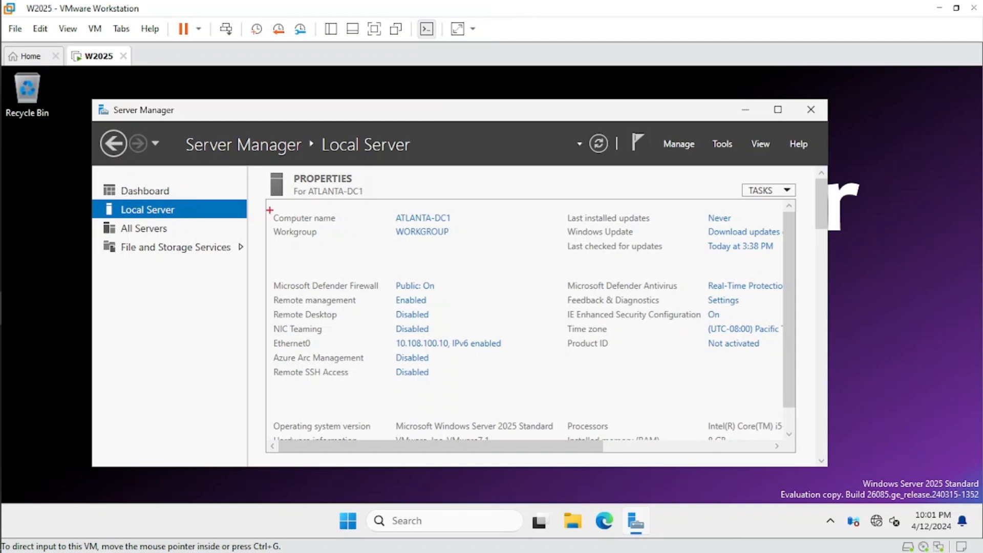
pyautogui.moveTo(270, 209)
pyautogui.mouseDown()
pyautogui.moveTo(290, 239)
pyautogui.moveTo(468, 245)
pyautogui.mouseUp()
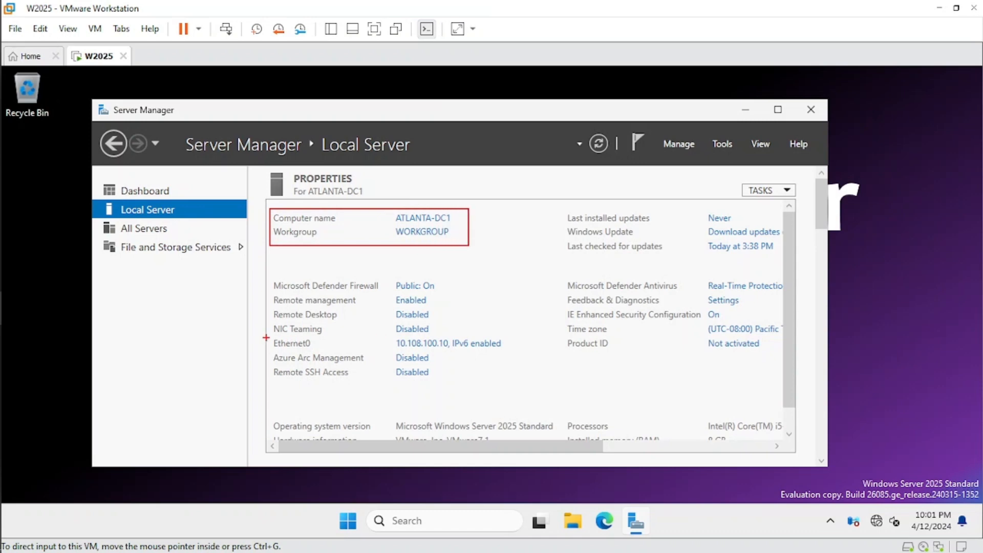
pyautogui.moveTo(265, 338)
pyautogui.mouseDown()
pyautogui.moveTo(328, 351)
pyautogui.moveTo(512, 352)
pyautogui.mouseUp()
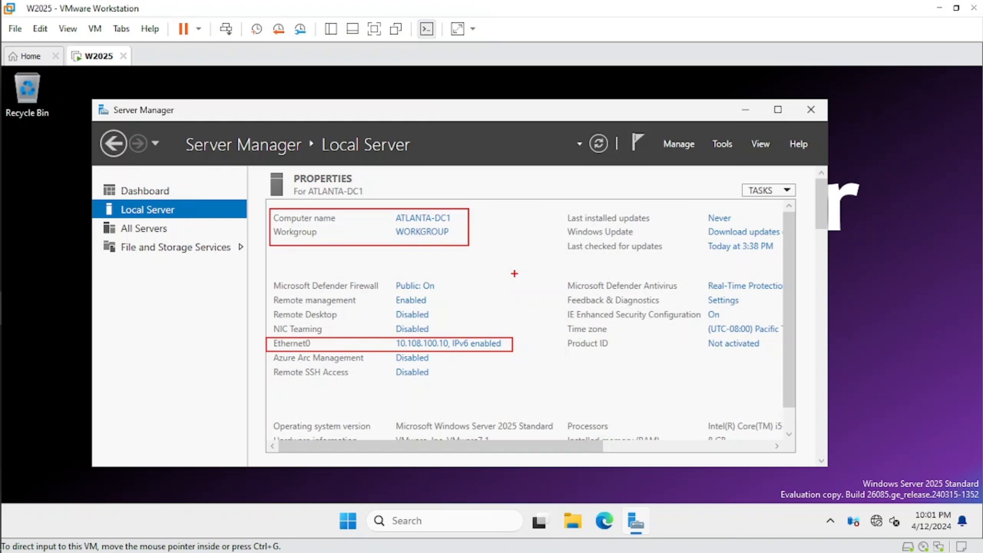
pyautogui.press('Escape')
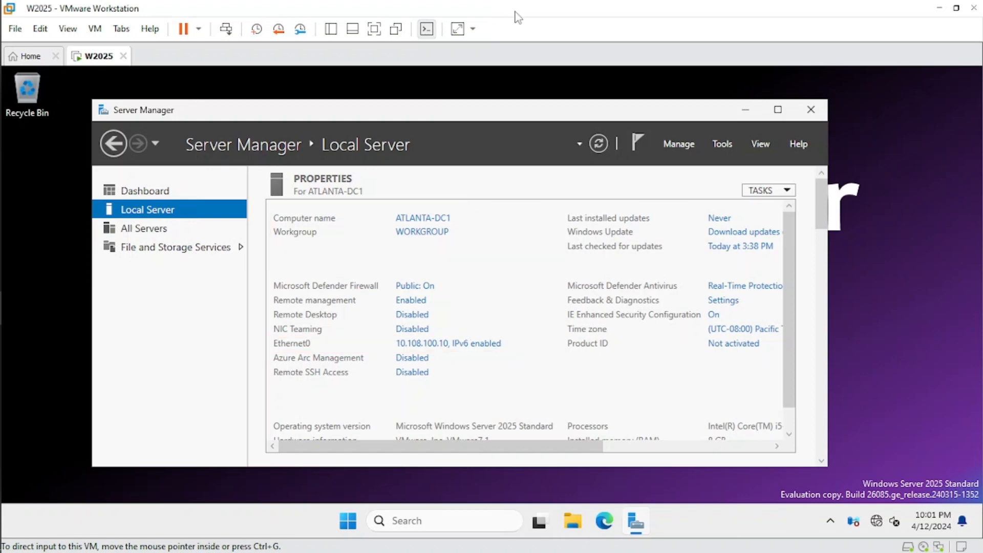
# - Start the Add Roles and Features wizard from the dashboard, keeping role-based installation on server ATLANTA-DC1
pyautogui.click(163, 200)
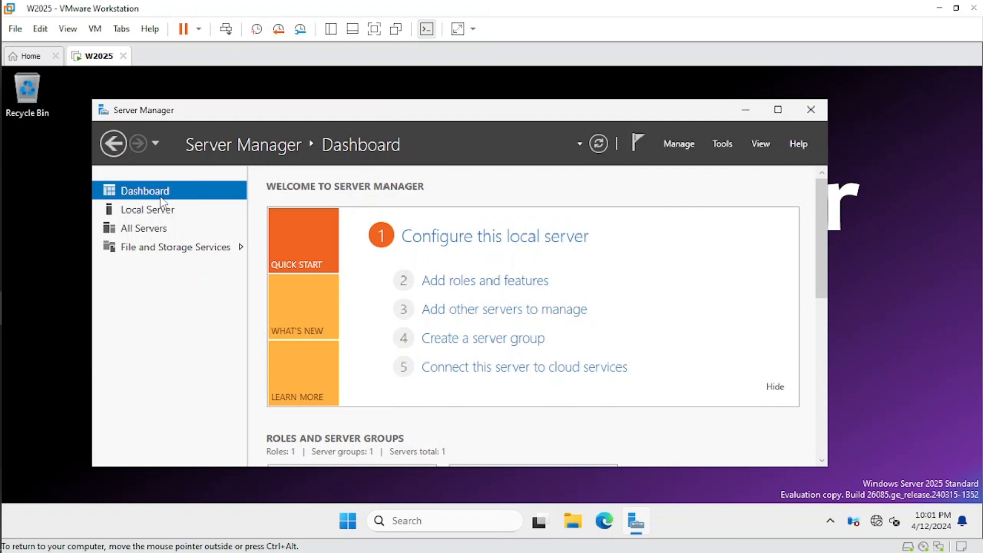
pyautogui.click(481, 284)
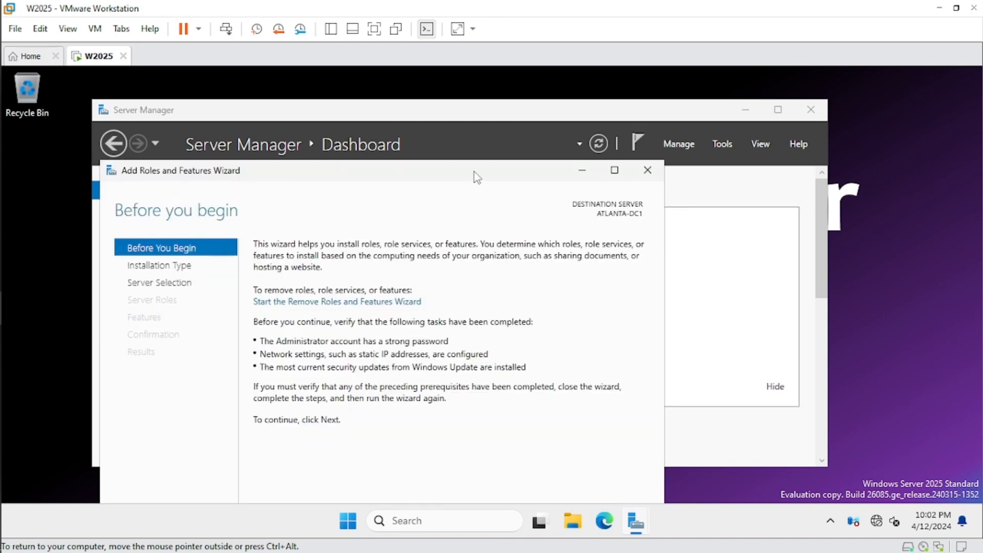
pyautogui.moveTo(474, 174); pyautogui.dragTo(503, 101)
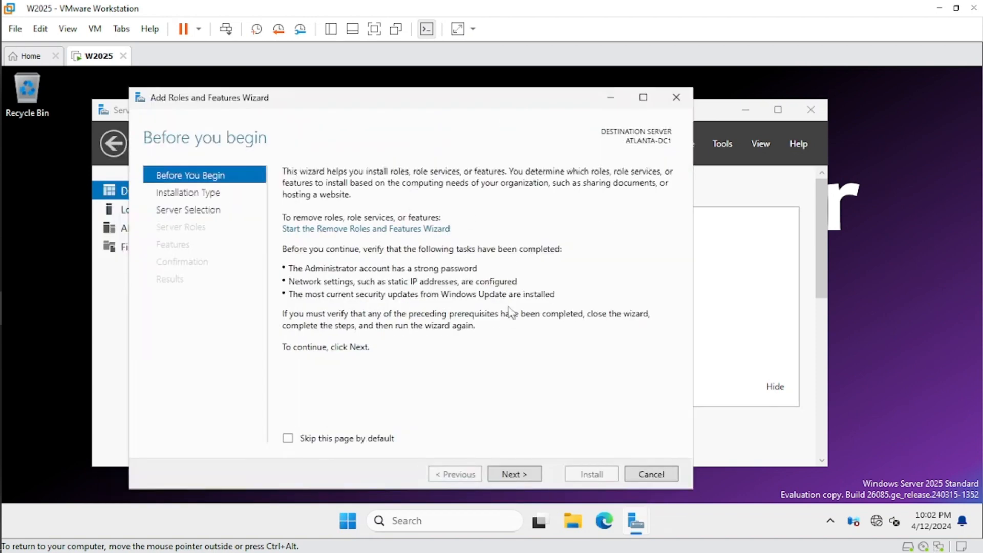
pyautogui.click(516, 474)
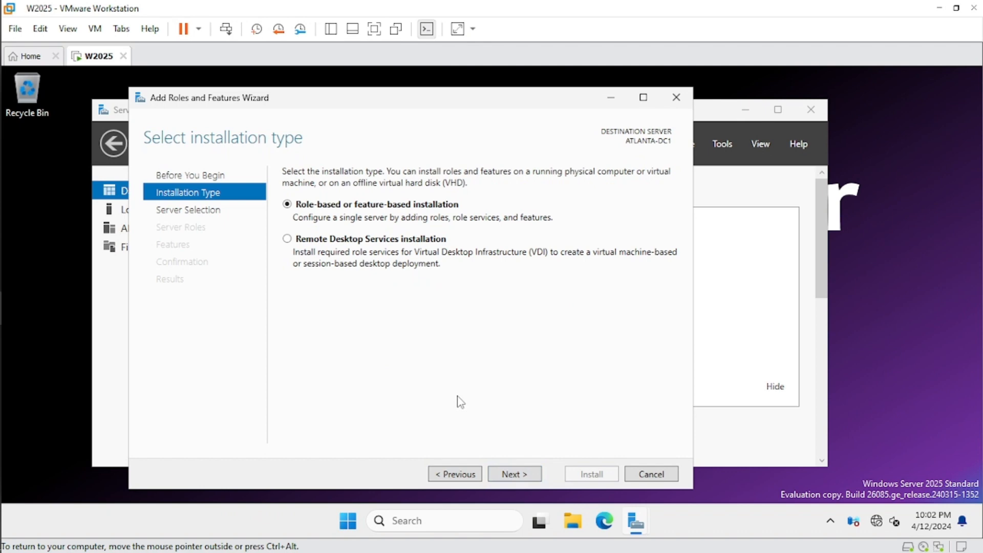
pyautogui.click(516, 474)
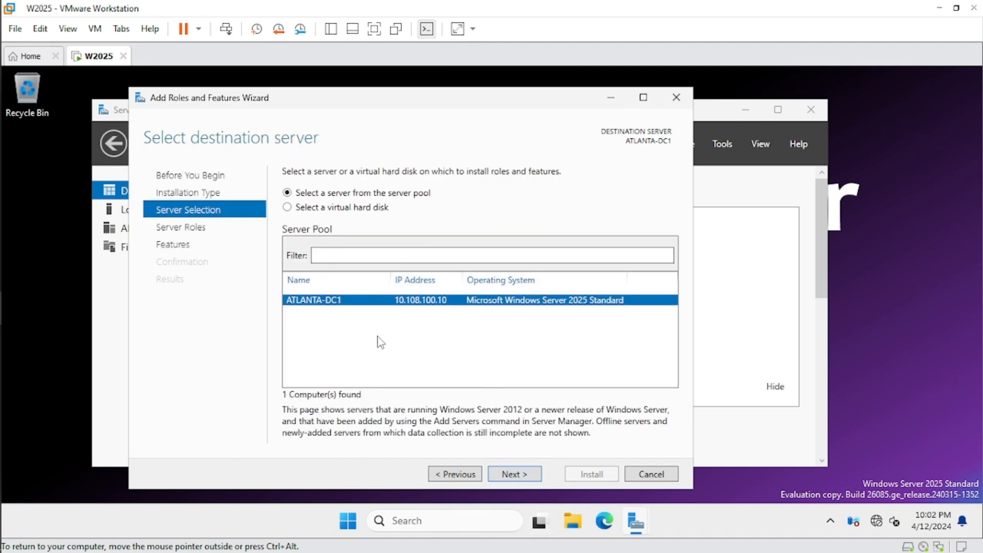
pyautogui.click(510, 476)
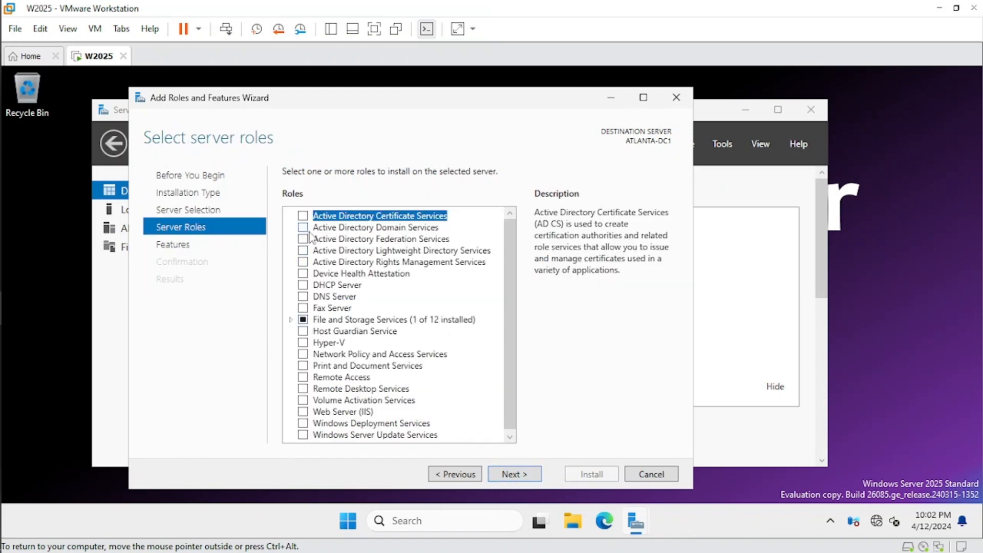
# - Select the Active Directory Domain Services role, adding its required management features, and continue
pyautogui.click(357, 229)
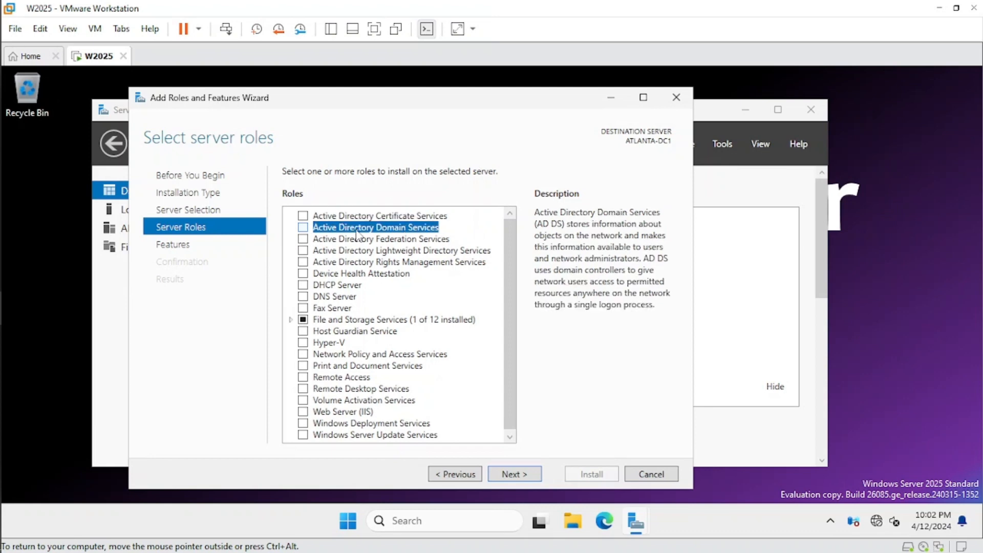
pyautogui.click(303, 228)
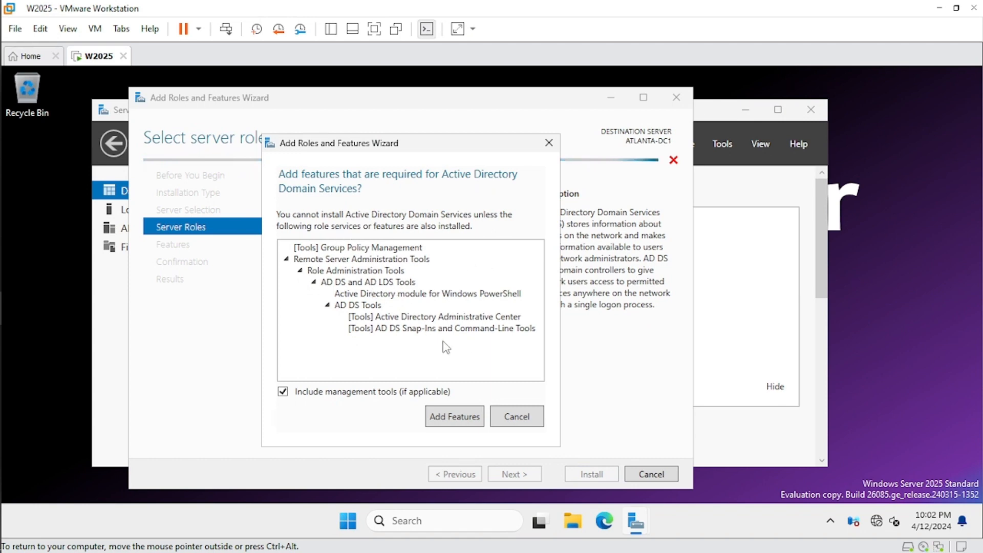
pyautogui.click(462, 419)
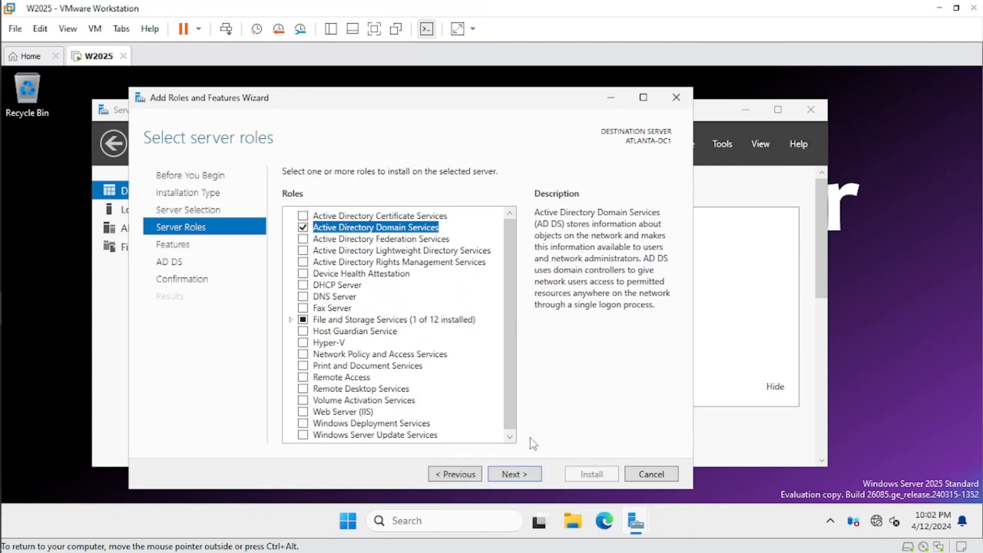
pyautogui.click(513, 475)
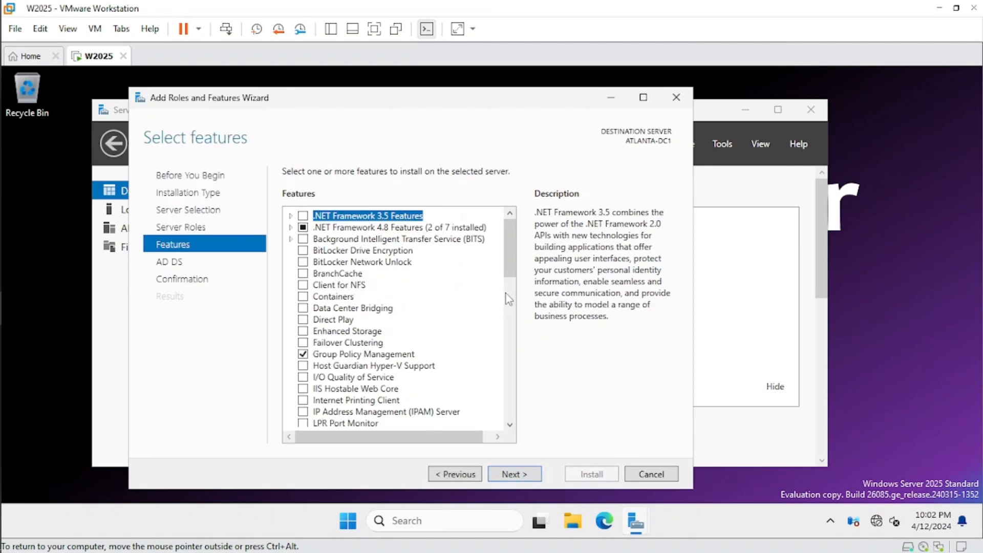
# - Continue past the features and AD DS pages and install the selected role
pyautogui.click(520, 477)
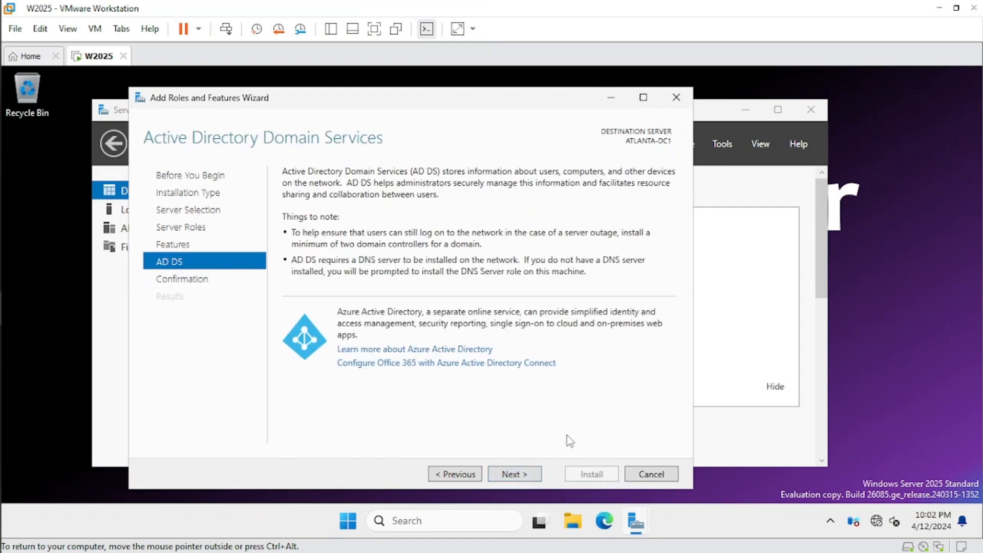
pyautogui.click(515, 475)
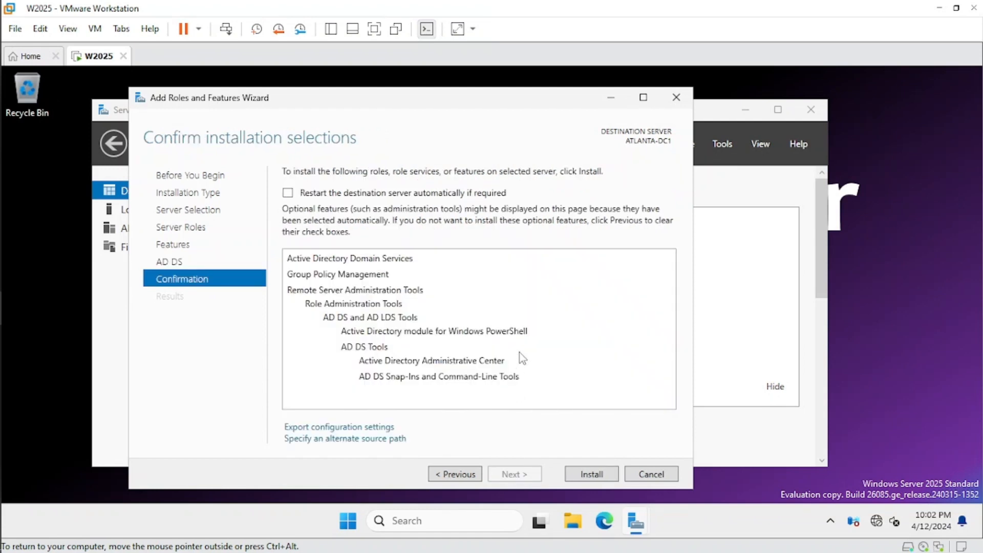
pyautogui.click(591, 474)
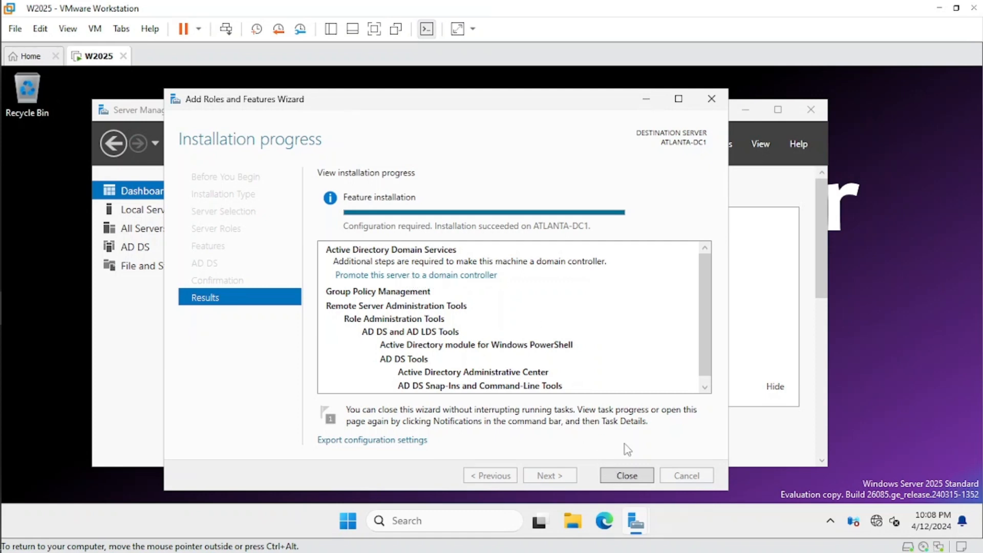
# - Close the installation wizard and start promoting this server to a domain controller from notifications
pyautogui.click(628, 477)
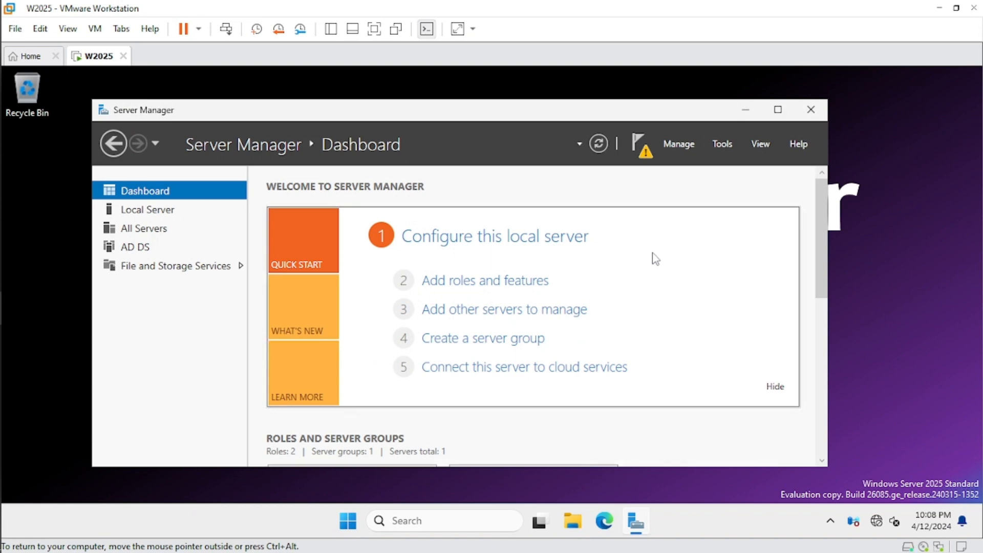
pyautogui.click(644, 156)
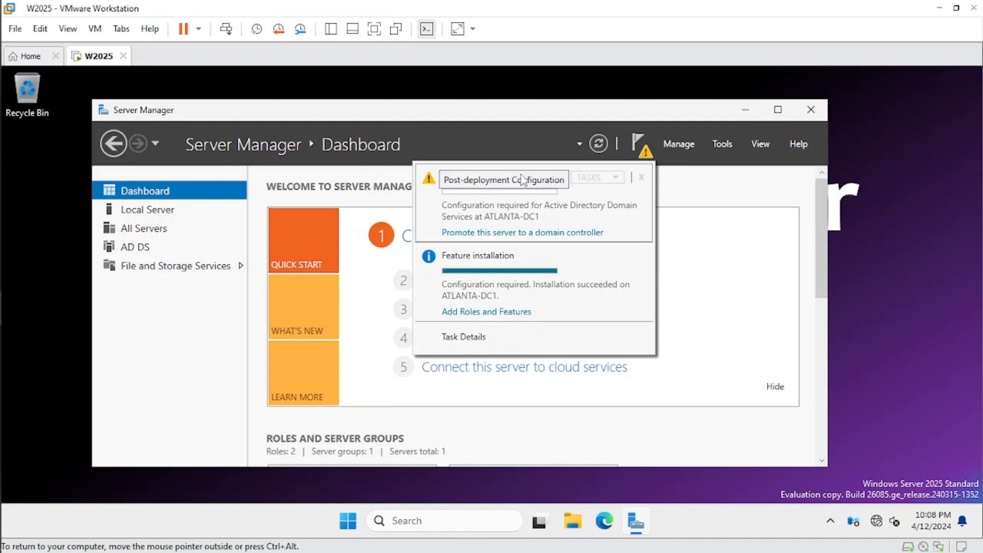
pyautogui.click(511, 237)
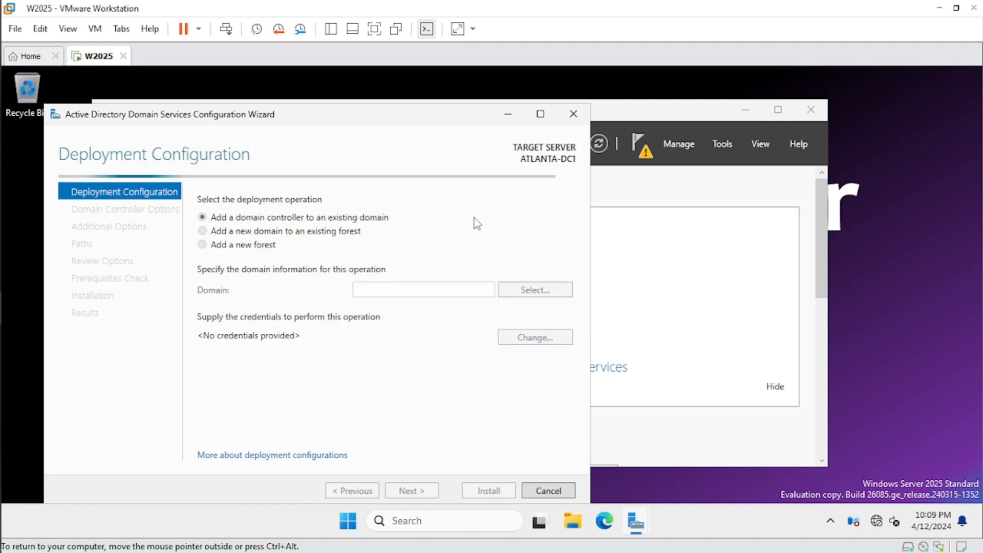
pyautogui.moveTo(431, 124); pyautogui.dragTo(532, 110)
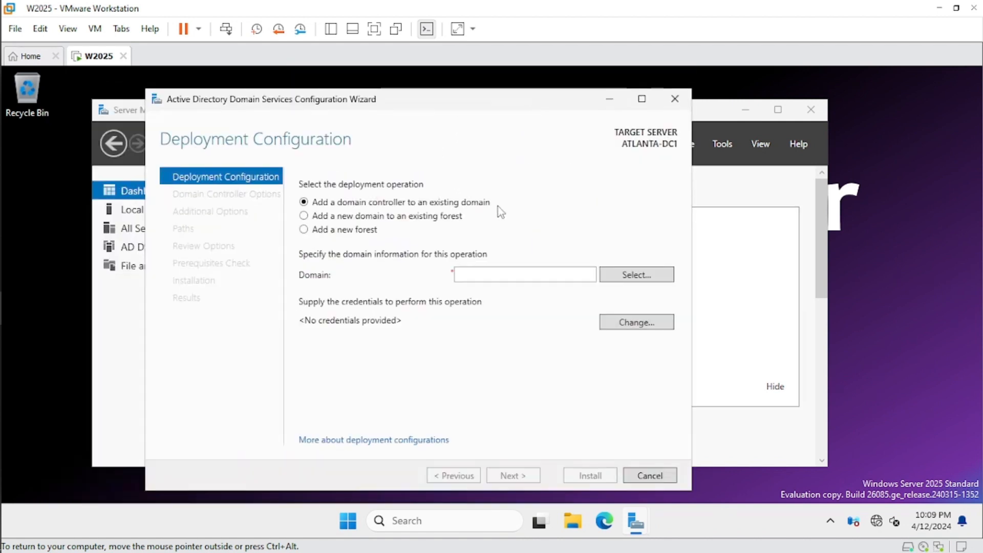
# - Choose to add a new forest with root domain name contoso.net and continue
pyautogui.click(304, 229)
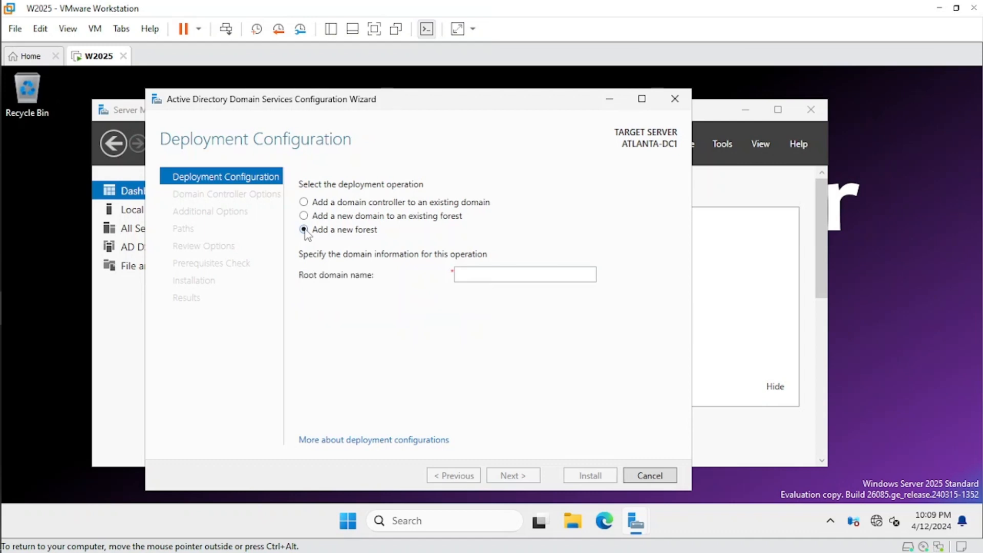
pyautogui.click(478, 275)
pyautogui.write('con')
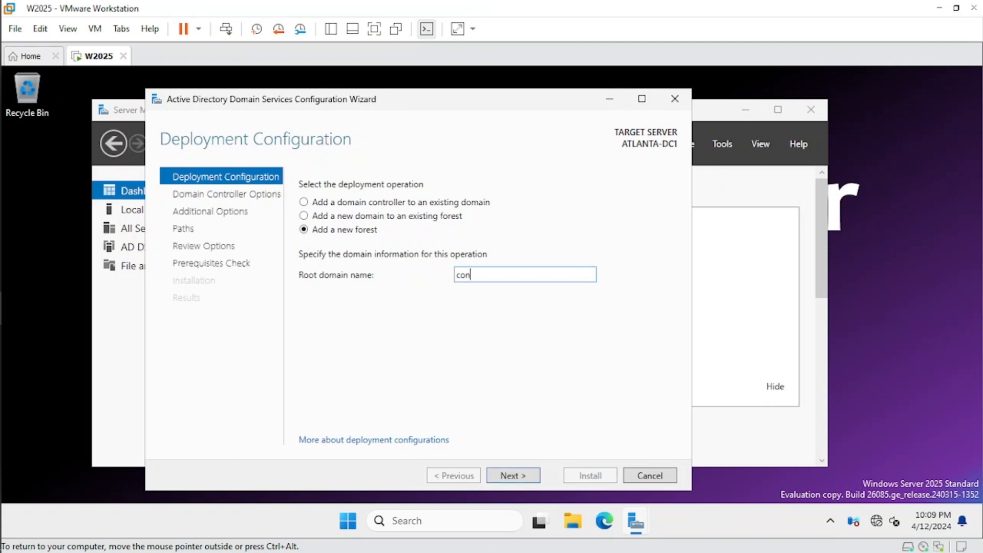
pyautogui.write('toso.net')
pyautogui.click(515, 476)
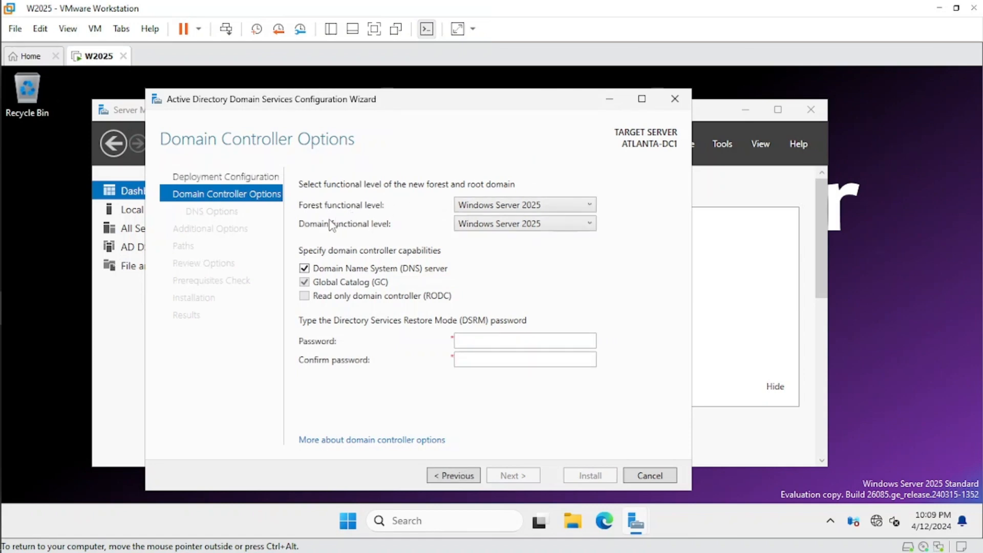
# - Set both the forest and domain functional levels to Windows Server 2016
pyautogui.click(589, 206)
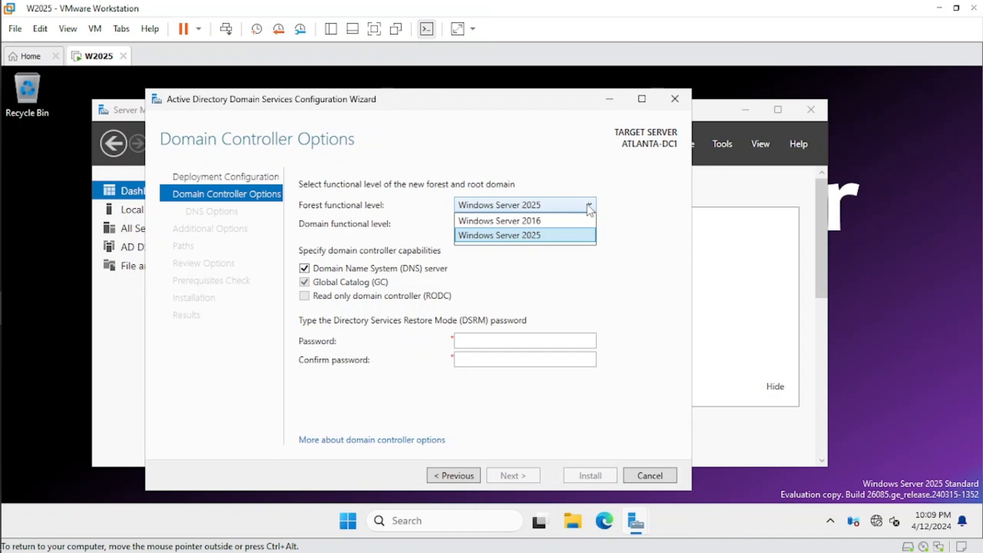
pyautogui.click(541, 221)
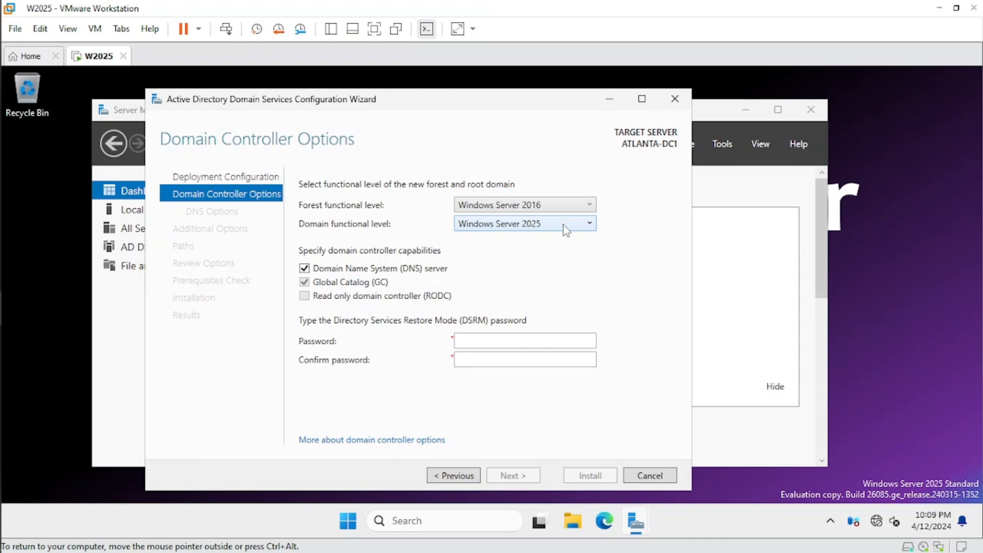
pyautogui.click(563, 226)
pyautogui.click(502, 239)
# - Enter and confirm the Directory Services Restore Mode password, then continue
pyautogui.click(547, 335)
pyautogui.write('••••••••••')
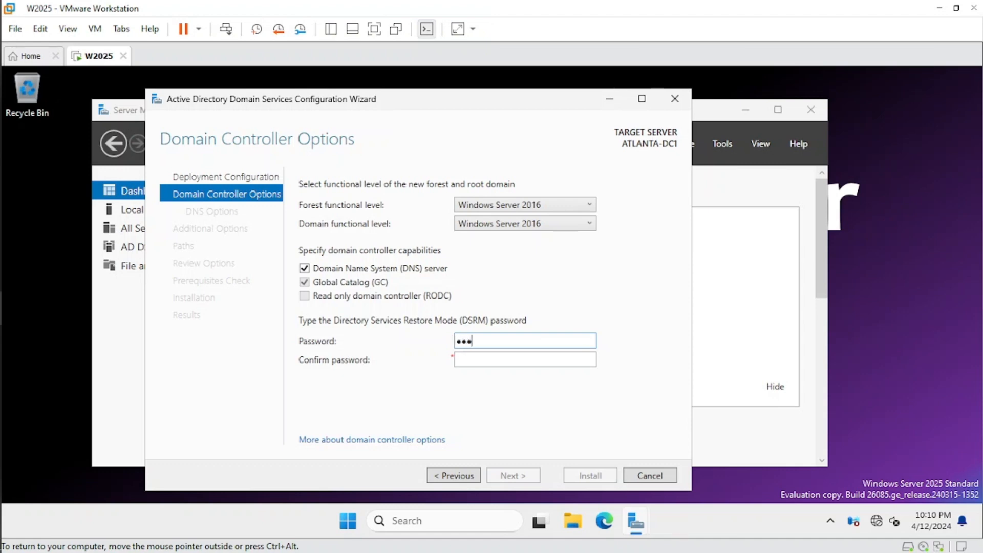
pyautogui.write('•')
pyautogui.press('Tab')
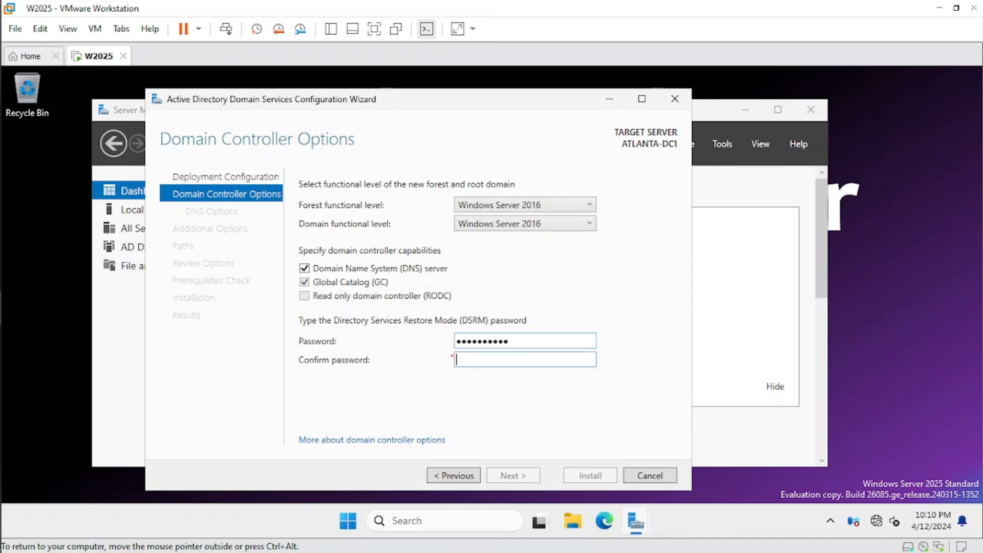
pyautogui.write('•••••••••••')
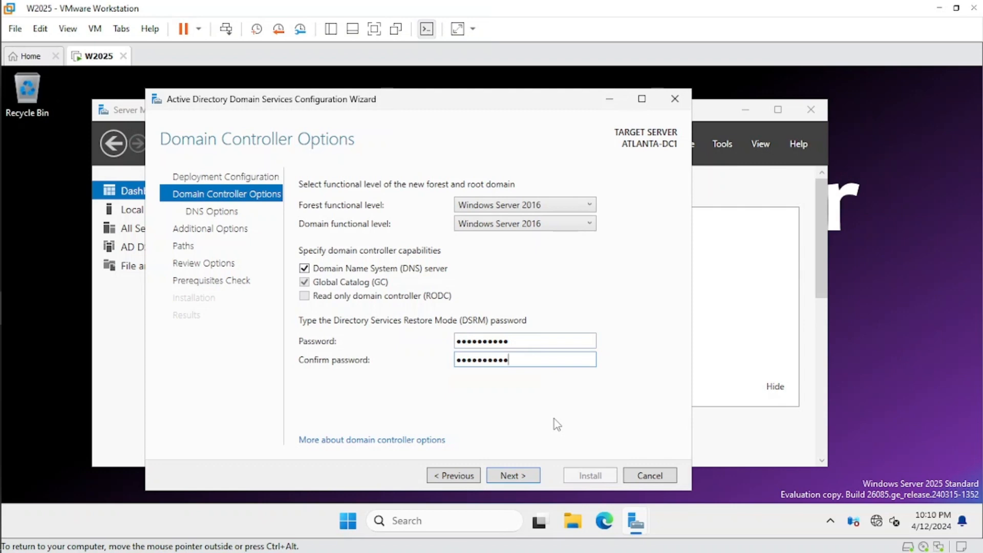
pyautogui.click(511, 476)
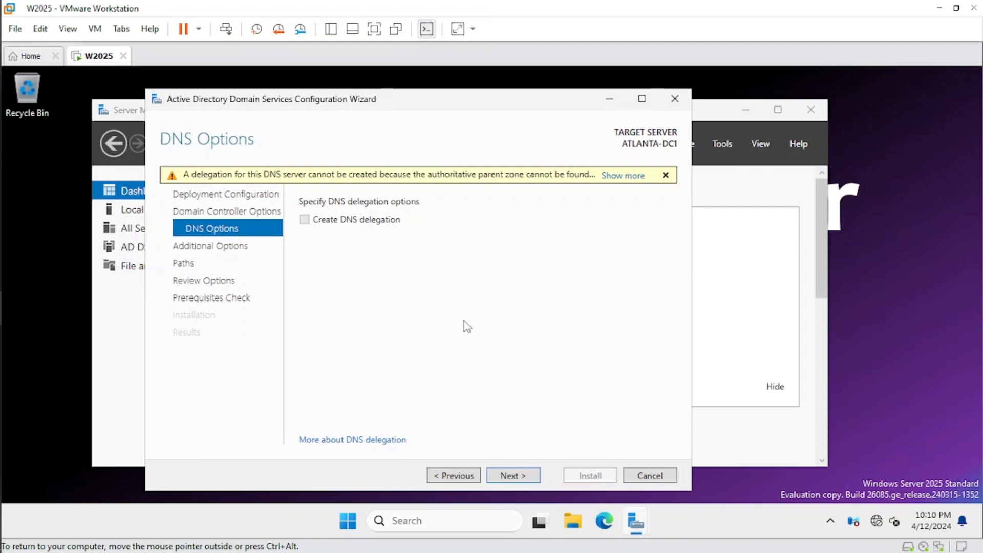
# - Continue past DNS options and accept the NetBIOS domain name CONTOSO
pyautogui.click(514, 477)
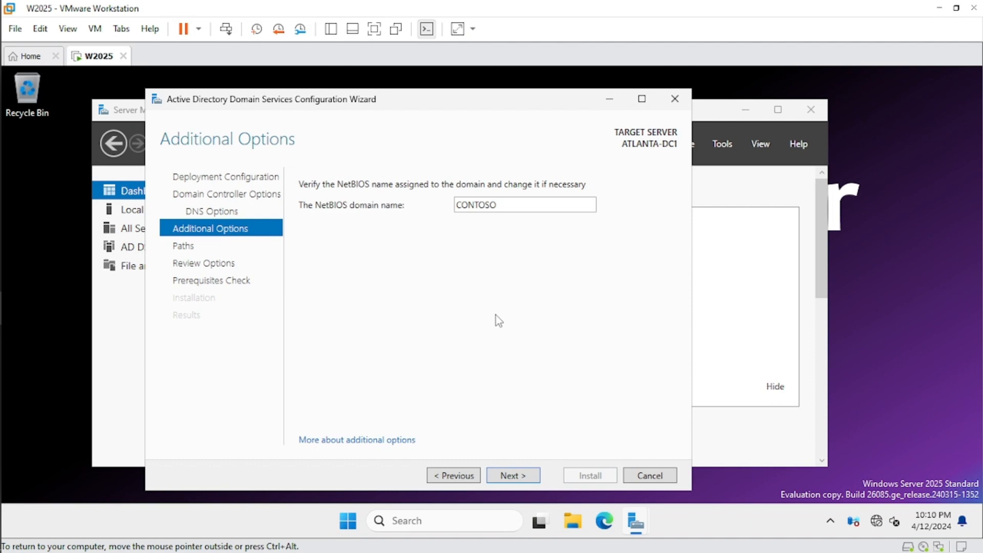
pyautogui.click(508, 475)
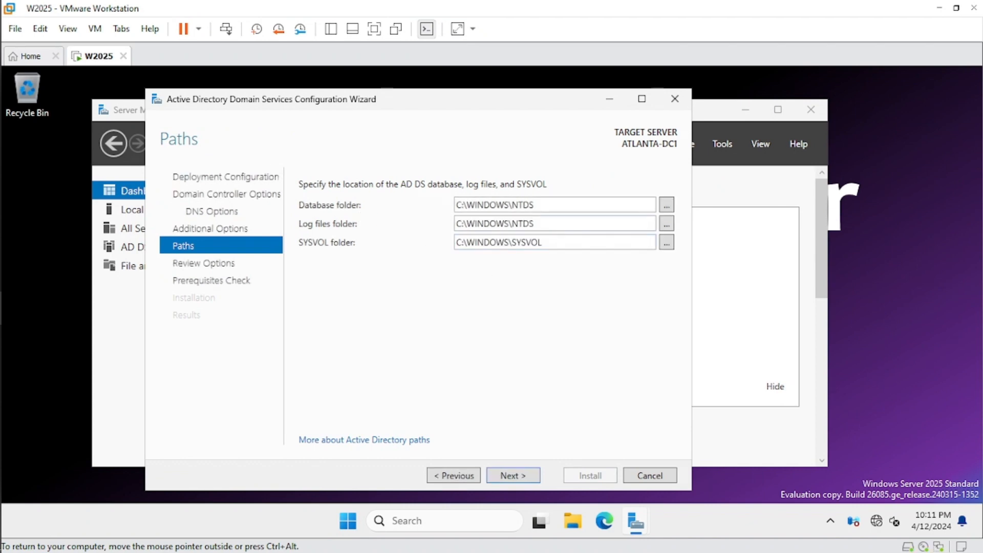
# - Review the database, log files and SYSVOL folder paths
pyautogui.moveTo(538, 205); pyautogui.dragTo(466, 208)
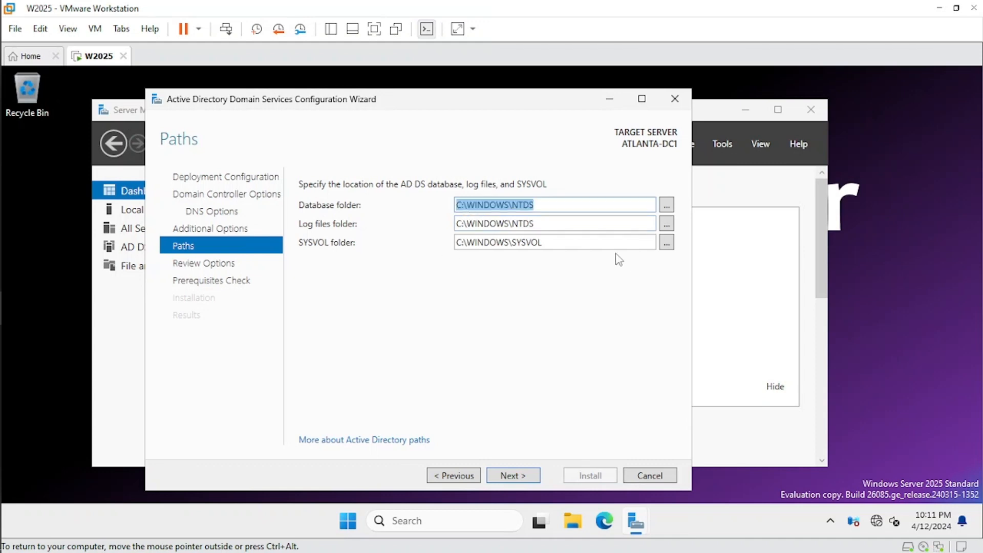
pyautogui.moveTo(539, 225); pyautogui.dragTo(455, 225)
pyautogui.moveTo(543, 243); pyautogui.dragTo(456, 242)
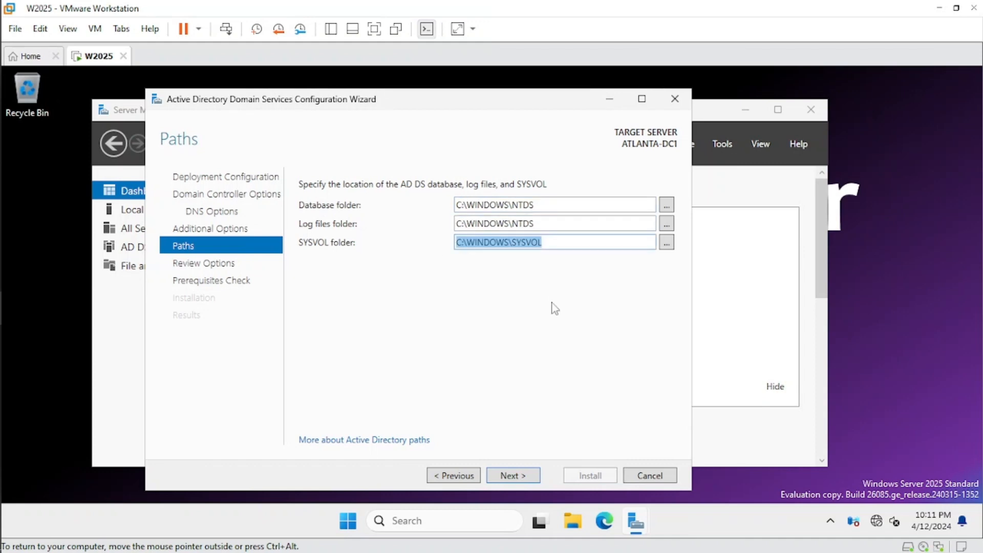
# - Review the configuration selections, pass the prerequisites check, and start the domain controller installation
pyautogui.click(552, 303)
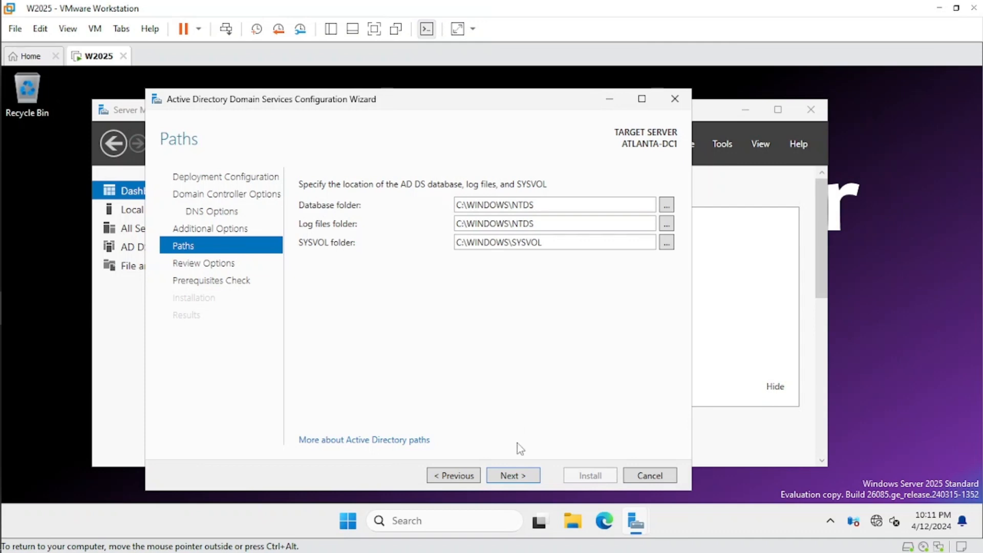
pyautogui.click(510, 476)
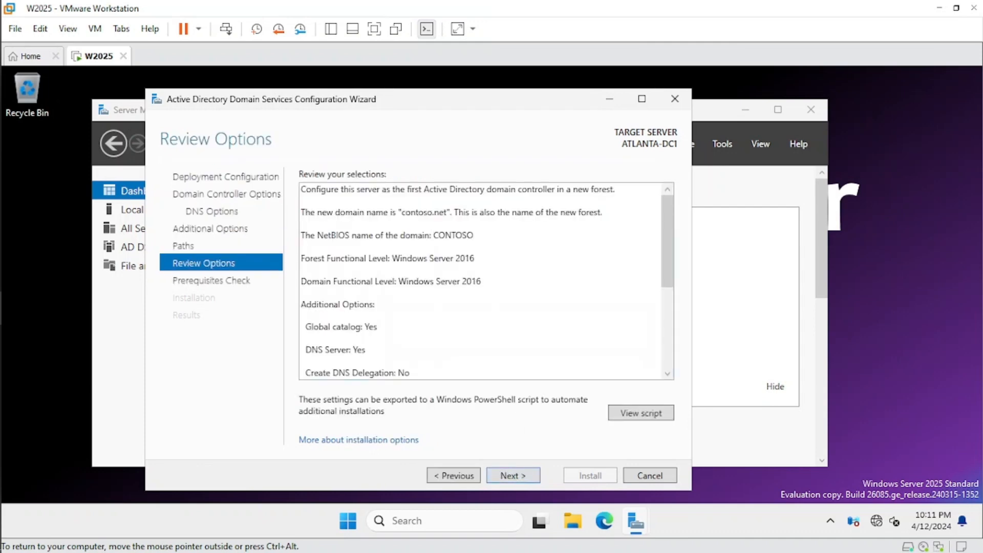
pyautogui.scroll(-5, 677, 271)
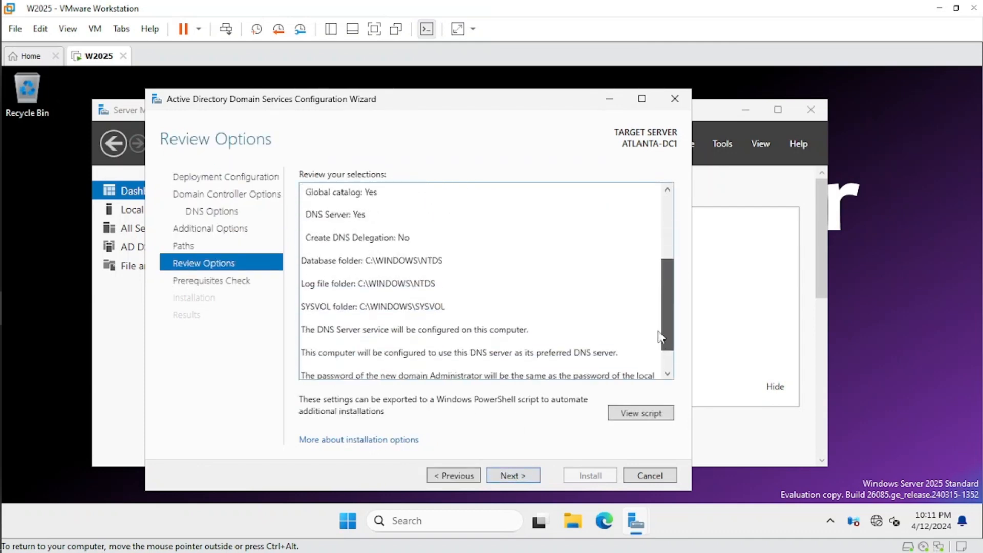
pyautogui.scroll(4, 678, 273)
pyautogui.moveTo(676, 270)
pyautogui.mouseDown()
pyautogui.moveTo(678, 237)
pyautogui.moveTo(668, 335)
pyautogui.moveTo(667, 243)
pyautogui.moveTo(669, 327)
pyautogui.moveTo(674, 251)
pyautogui.mouseUp()
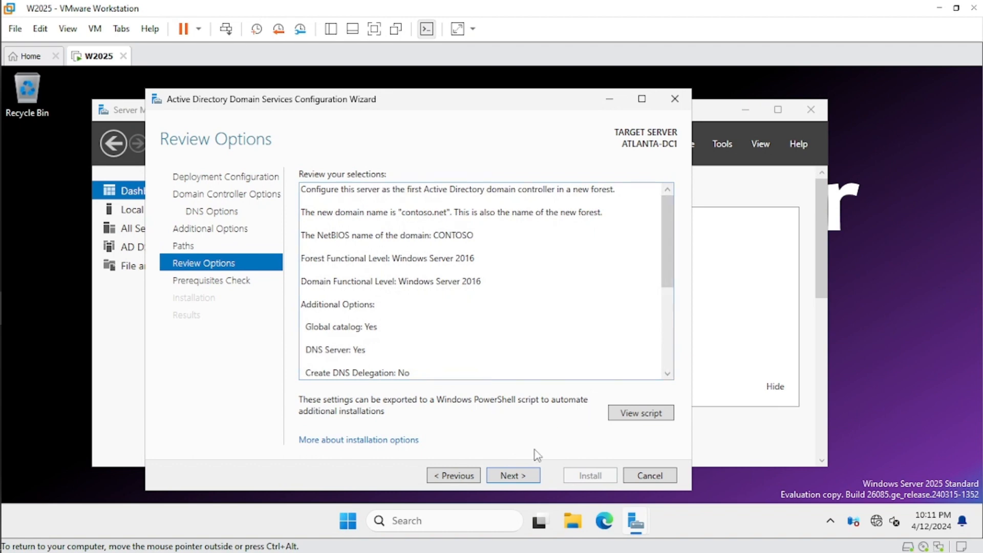
pyautogui.click(513, 477)
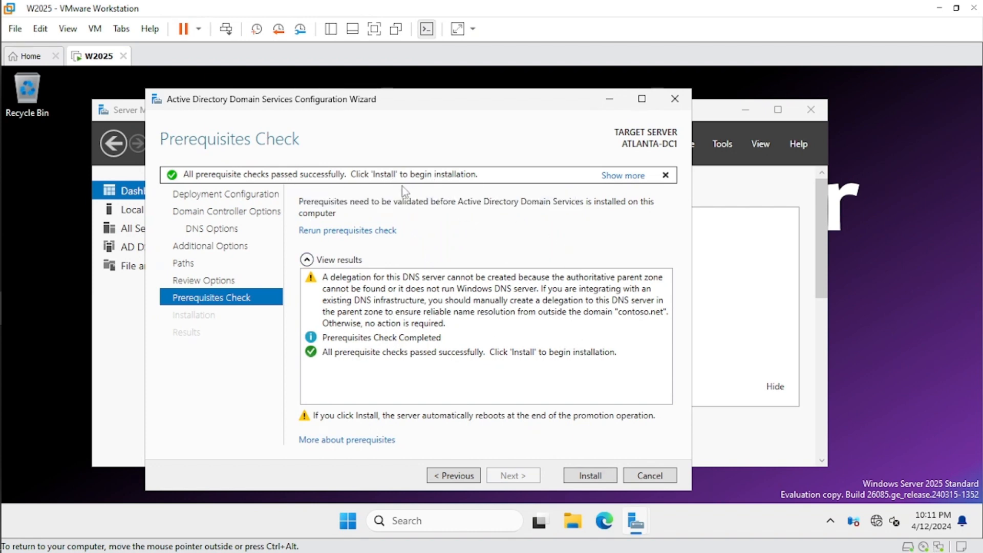
pyautogui.click(590, 476)
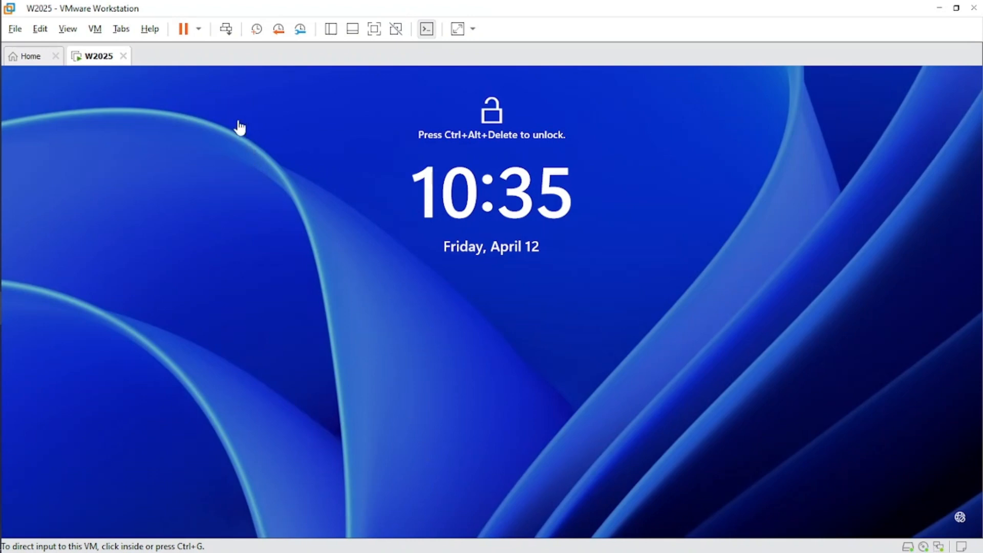
# - Unlock the rebooted server and sign in as CONTOSO\Administrator with the account password
pyautogui.click(227, 31)
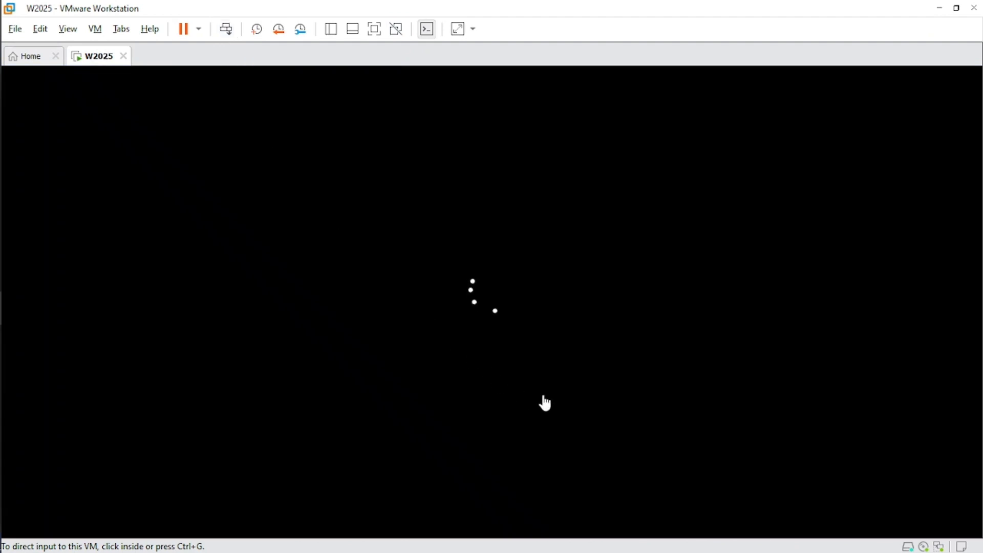
pyautogui.click(496, 332)
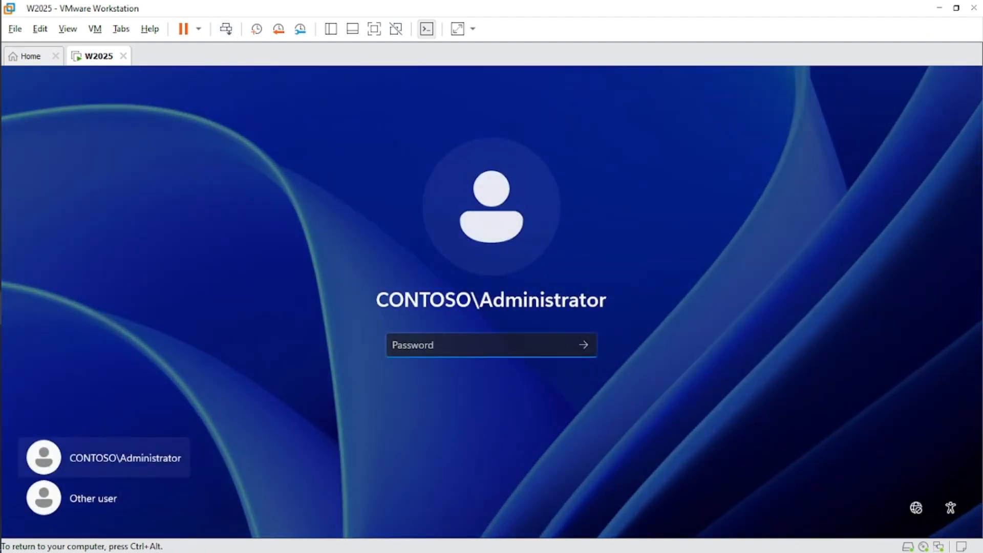
pyautogui.write('Pa')
pyautogui.press('Return')
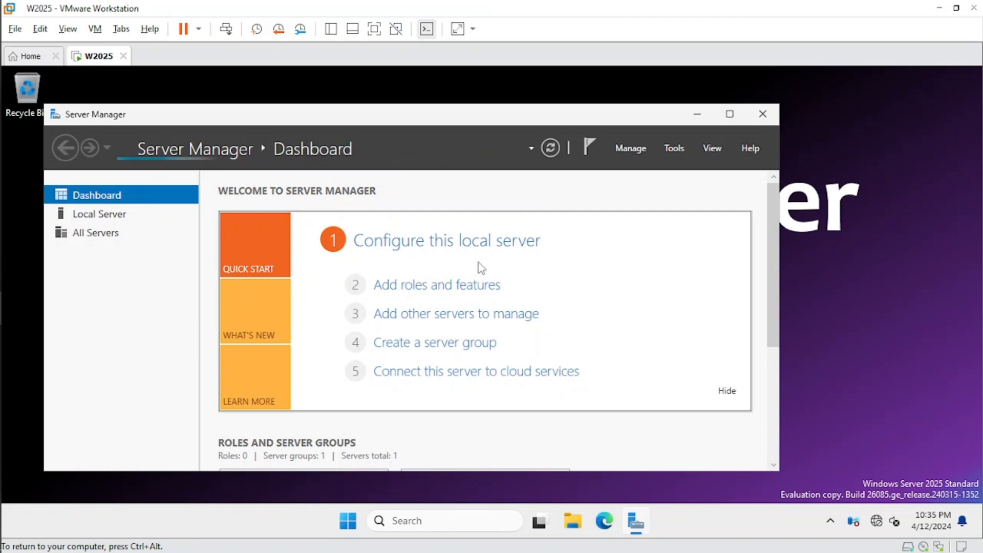
# - Open the Registry Editor by running regedit
pyautogui.rightClick(348, 523)
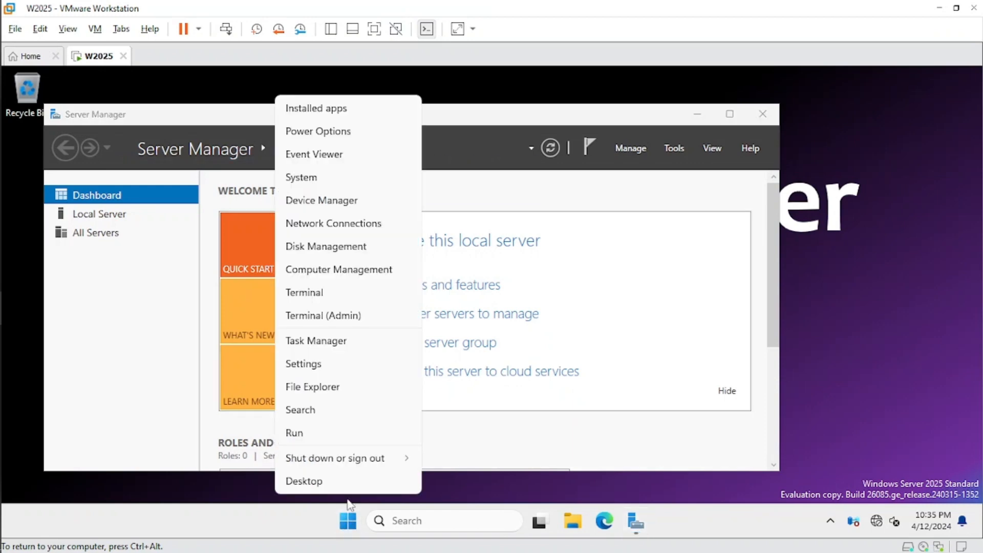
pyautogui.click(325, 432)
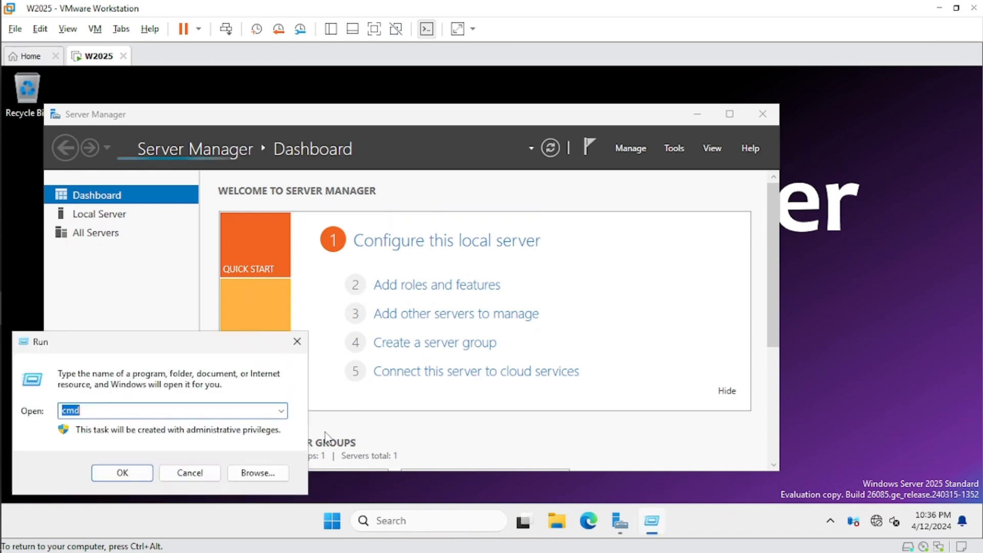
pyautogui.write('reged')
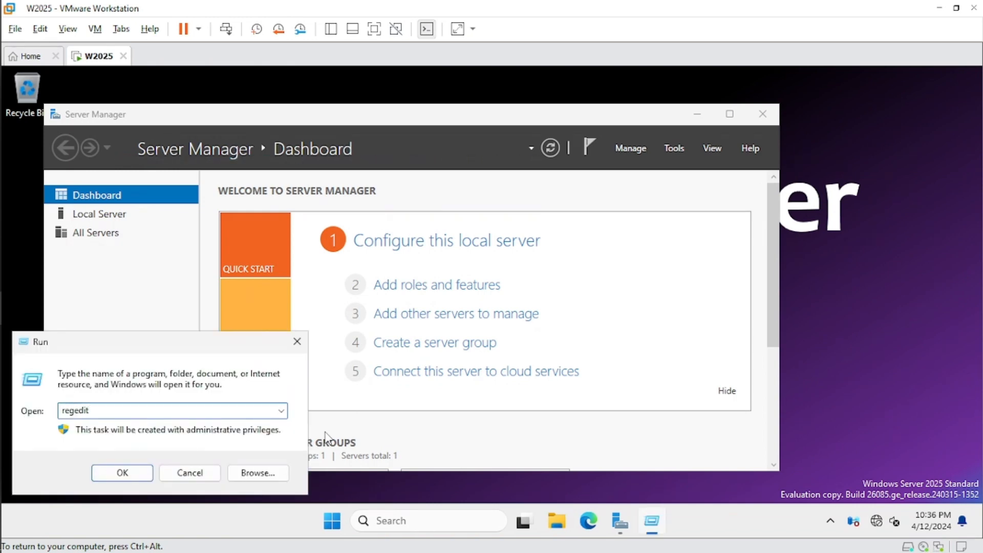
pyautogui.write('it')
pyautogui.moveTo(232, 344); pyautogui.dragTo(467, 225)
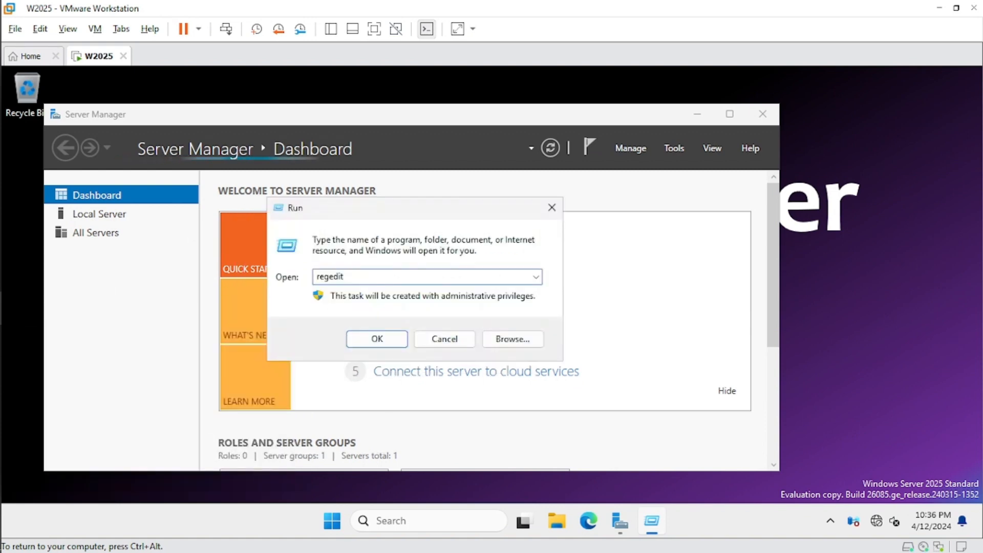
pyautogui.click(381, 344)
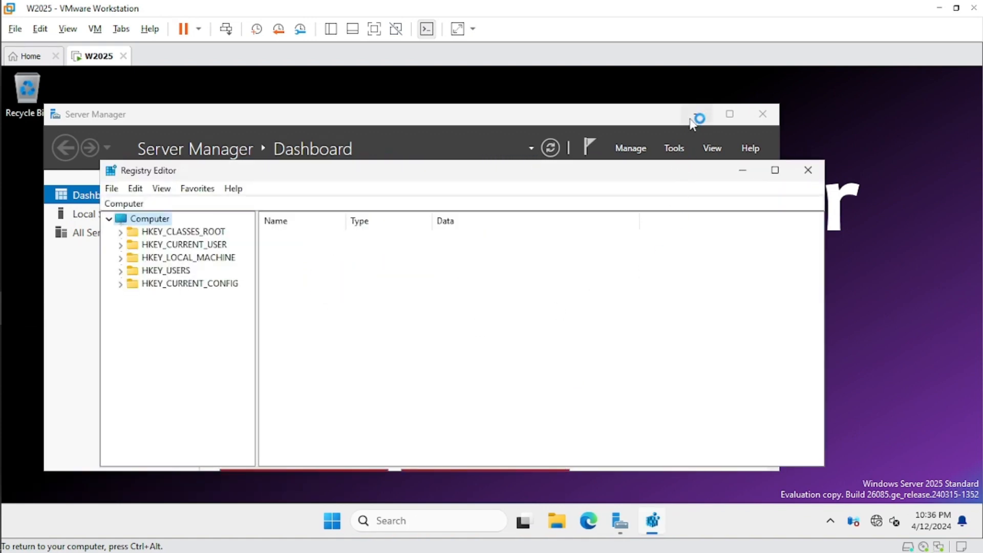
# - Navigate to HKEY_LOCAL_MACHINE\SYSTEM\CurrentControlSet\Services\NTDS\Parameters in the registry
pyautogui.click(694, 117)
pyautogui.moveTo(585, 174); pyautogui.dragTo(600, 120)
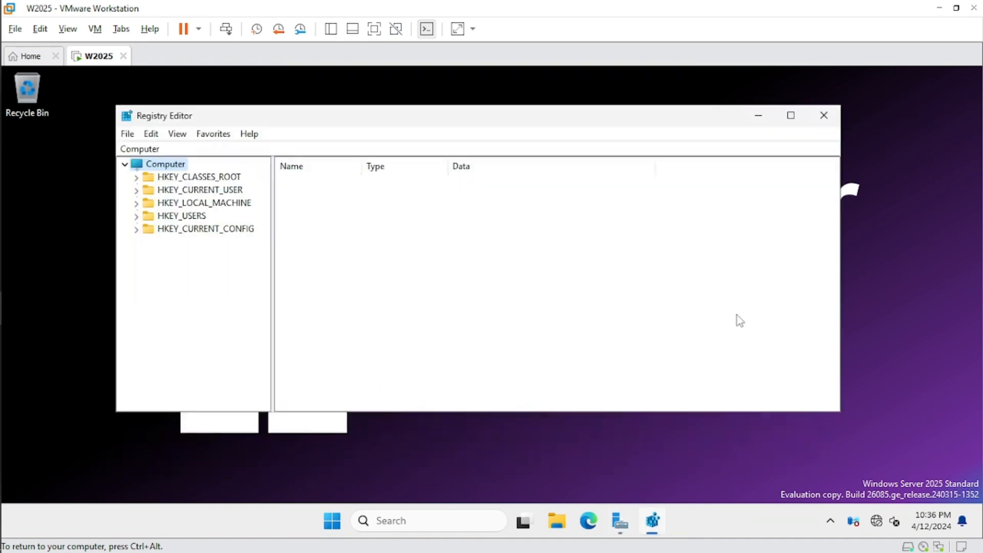
pyautogui.moveTo(840, 411); pyautogui.dragTo(865, 471)
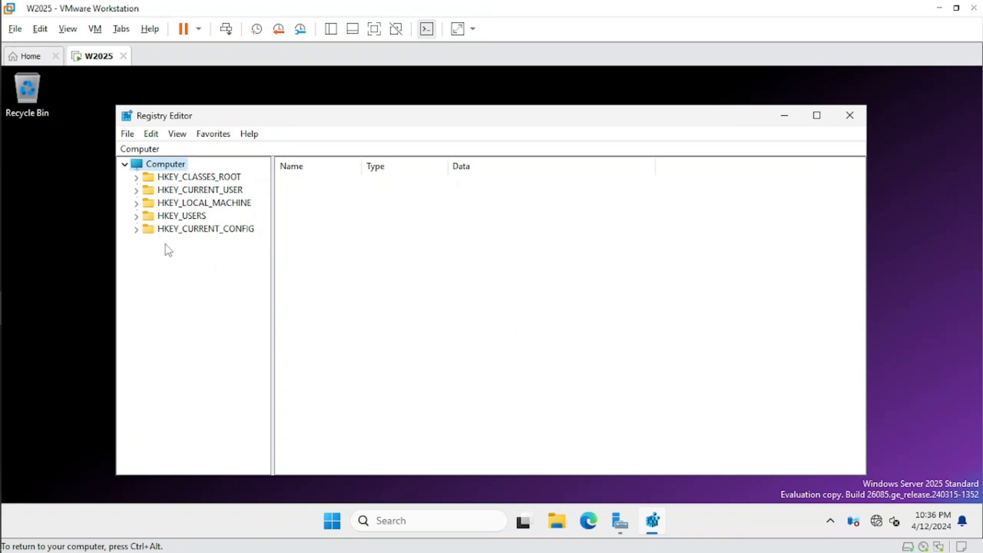
pyautogui.click(137, 204)
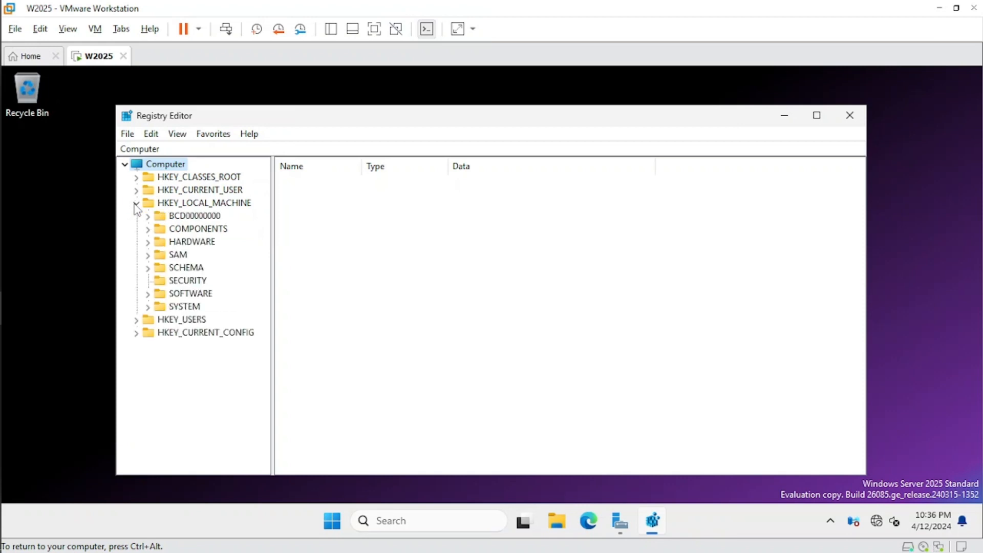
pyautogui.click(148, 309)
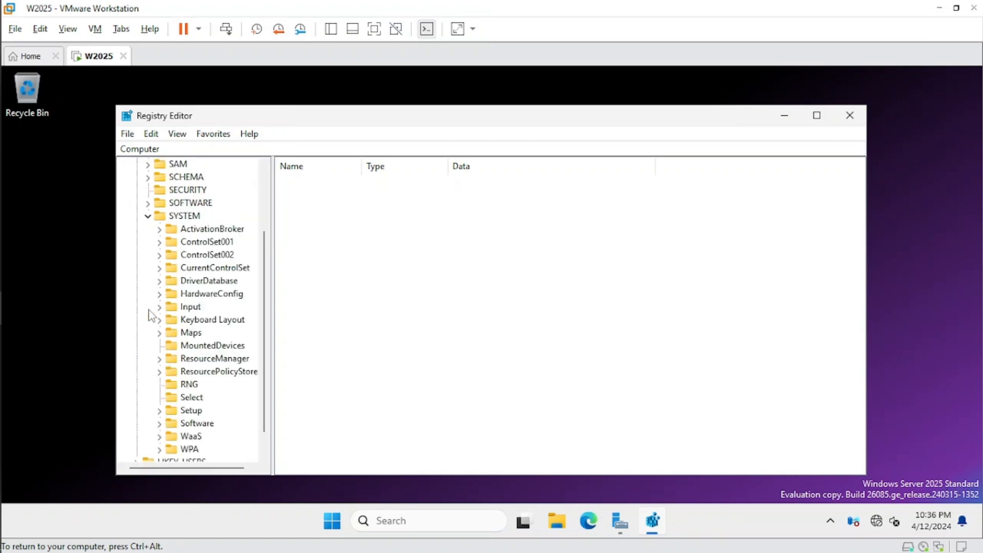
pyautogui.scroll(-1, 267, 374)
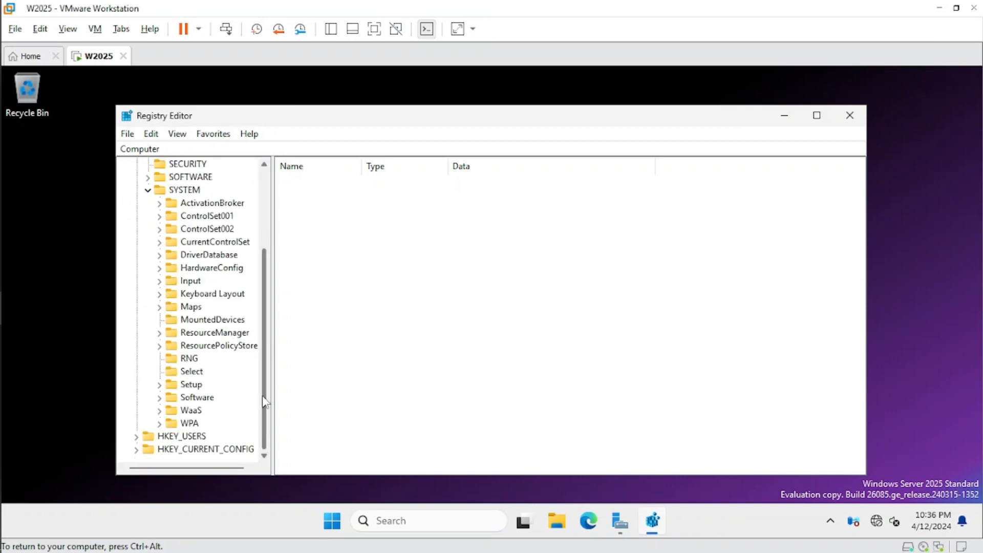
pyautogui.click(159, 243)
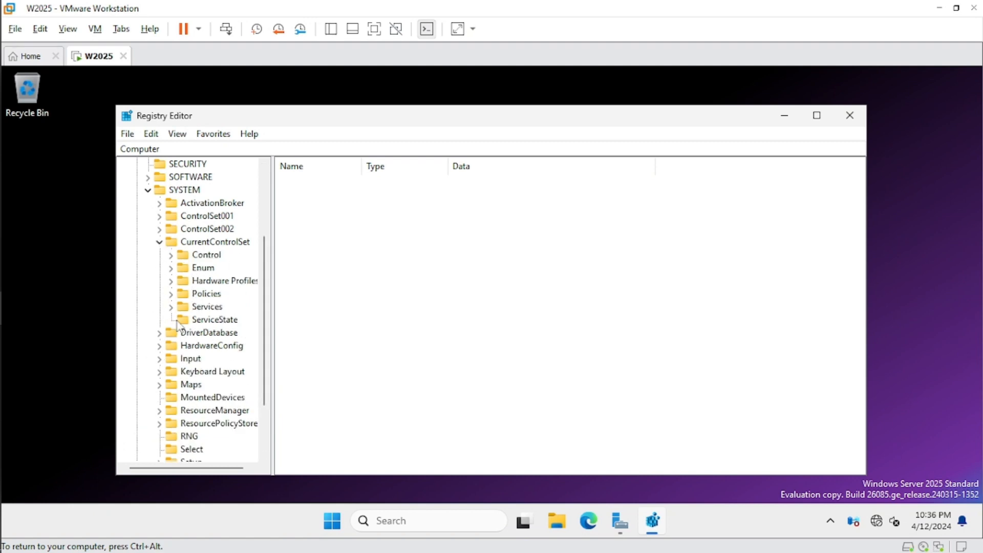
pyautogui.click(171, 307)
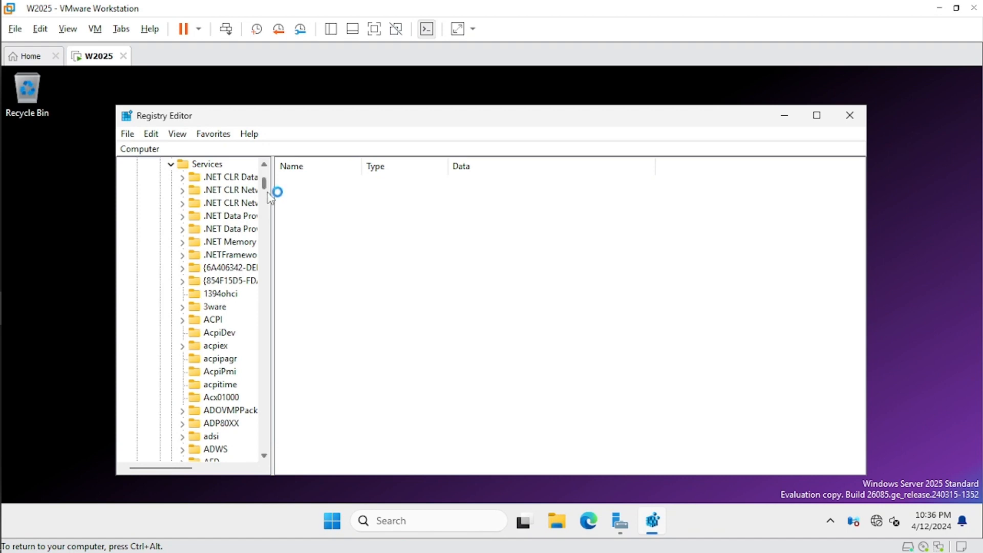
pyautogui.moveTo(264, 185); pyautogui.dragTo(285, 300)
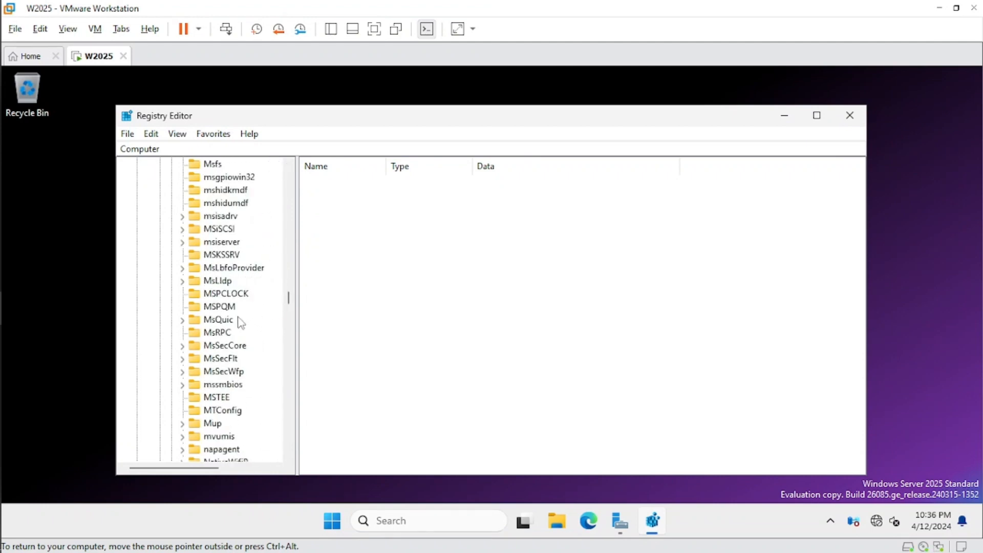
pyautogui.scroll(-2, 231, 334)
pyautogui.scroll(-2, 231, 334)
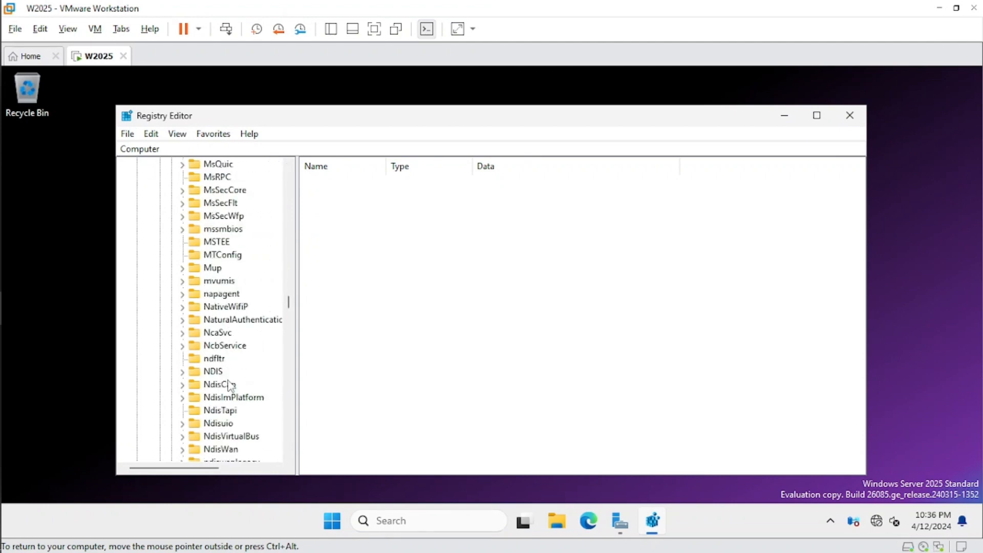
pyautogui.scroll(-5, 231, 385)
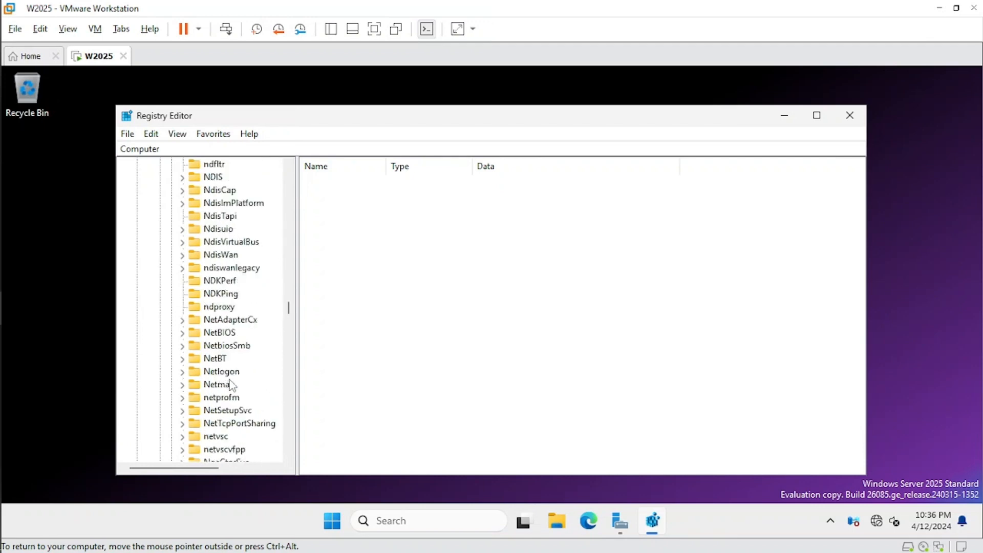
pyautogui.scroll(-4, 231, 385)
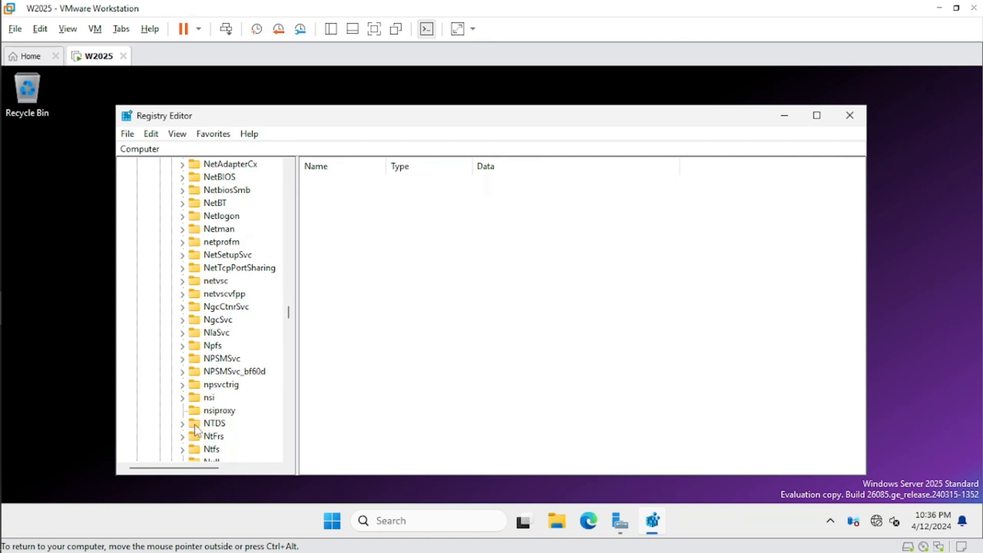
pyautogui.click(184, 424)
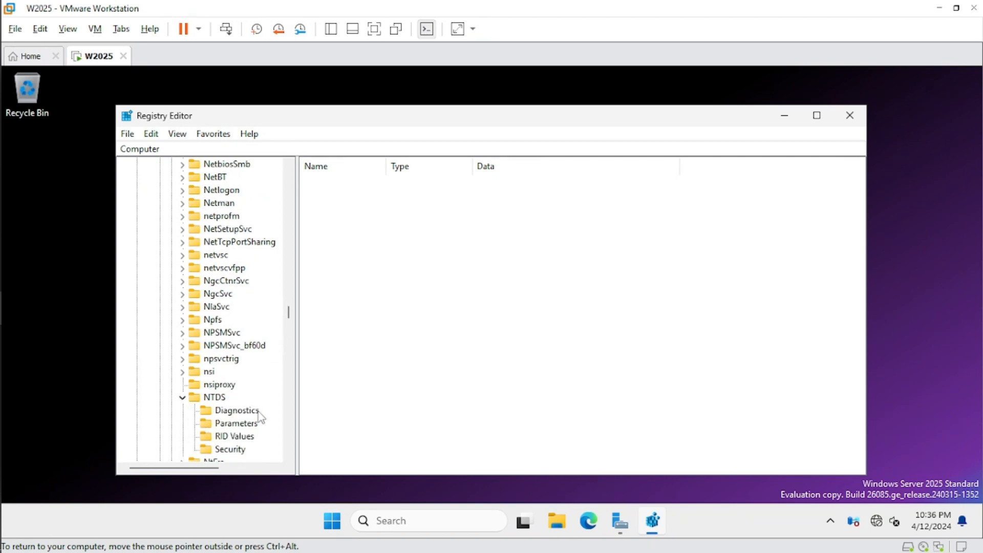
pyautogui.click(241, 424)
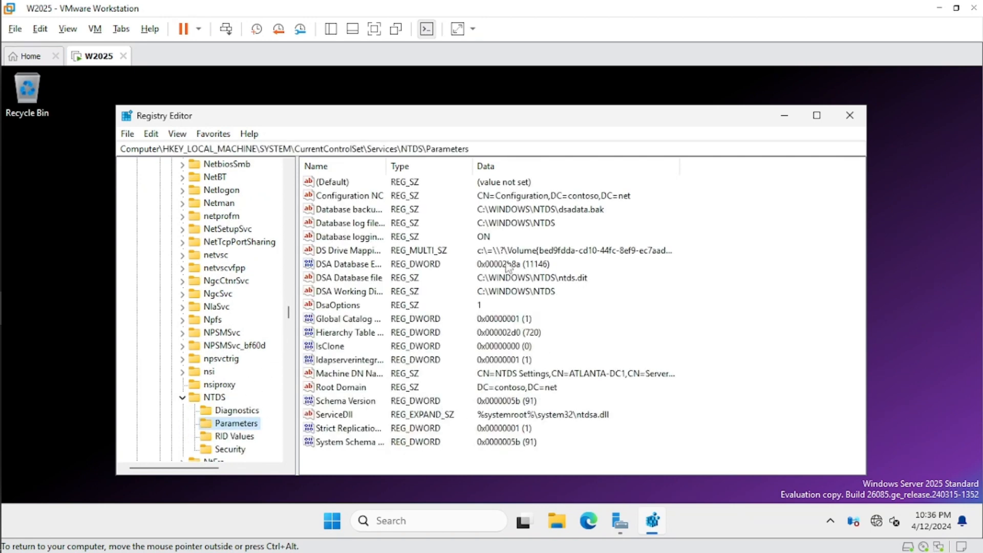
# - Inspect the Schema Version value in decimal without changing it
pyautogui.moveTo(388, 166); pyautogui.dragTo(471, 166)
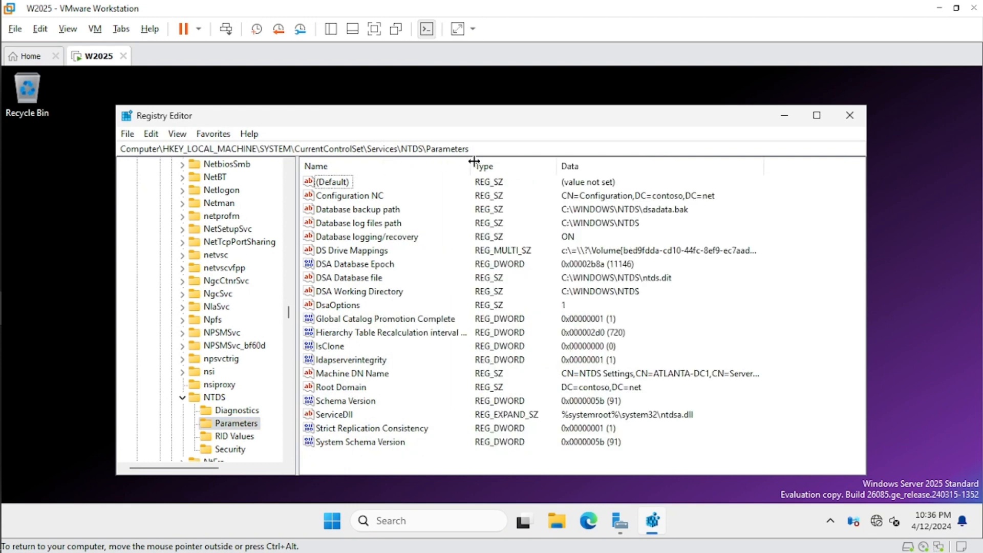
pyautogui.click(353, 404)
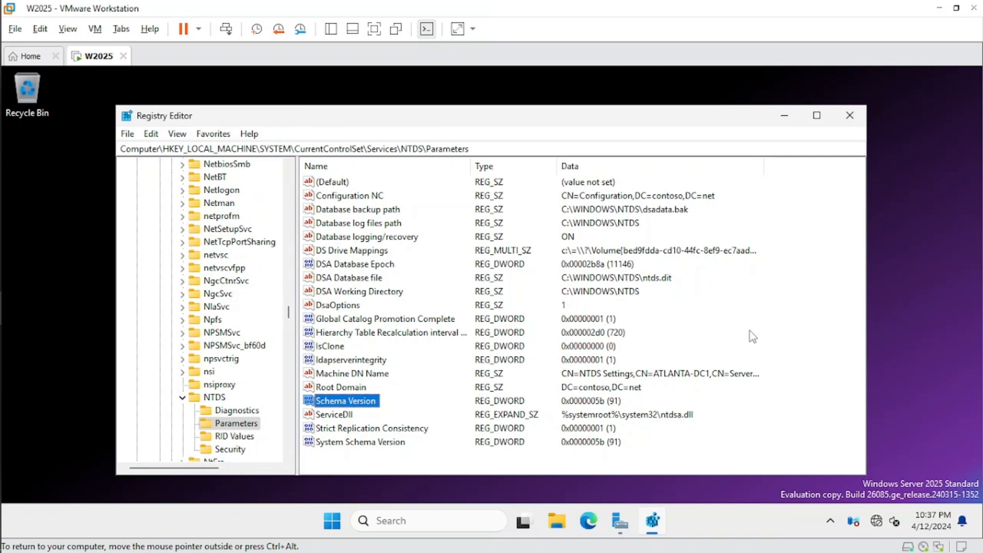
pyautogui.doubleClick(371, 402)
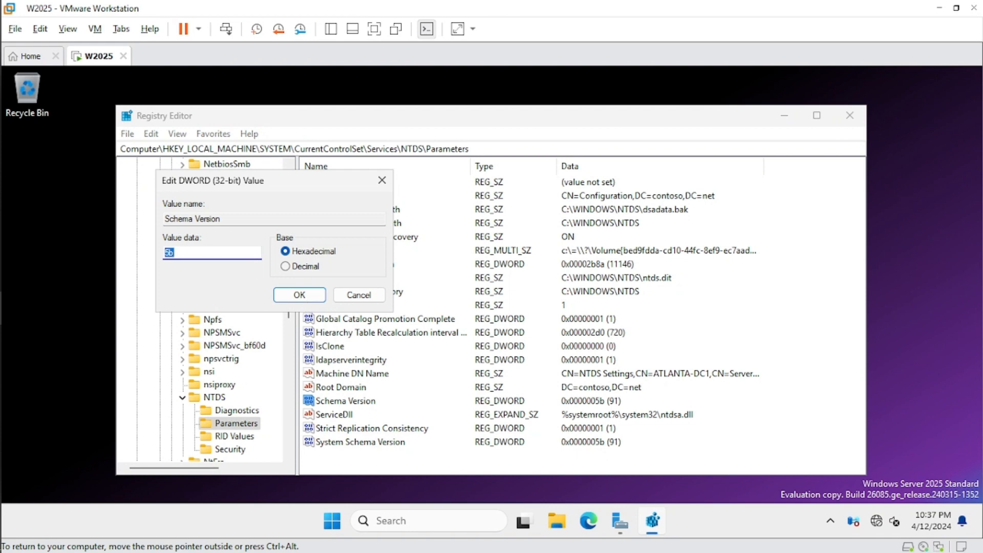
pyautogui.click(295, 268)
pyautogui.click(359, 296)
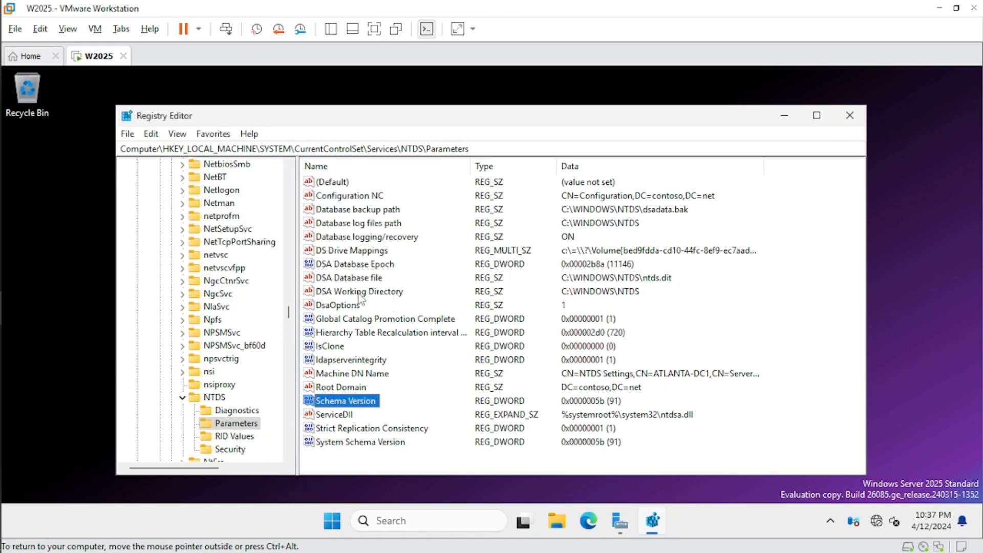
# - Close the Registry Editor and bring Server Manager back up
pyautogui.click(850, 121)
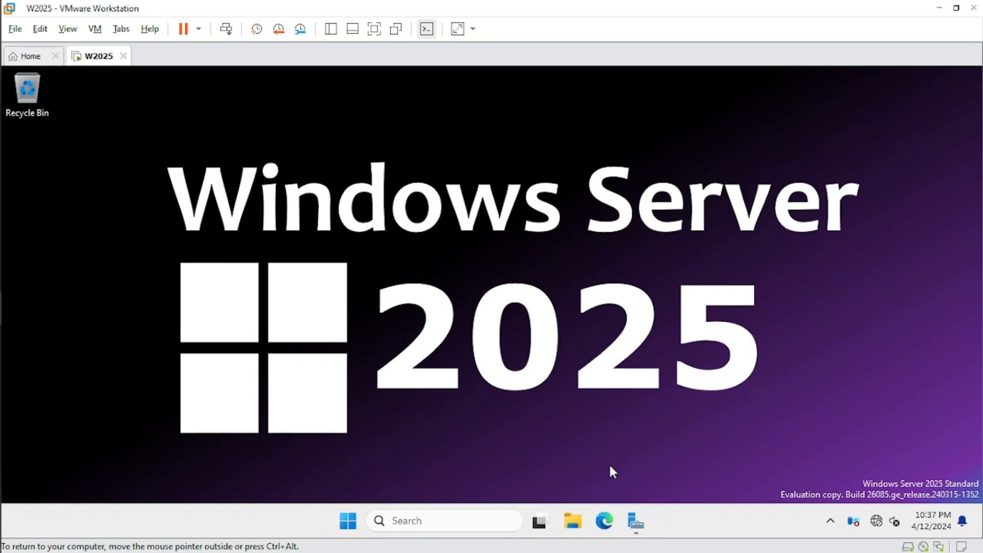
pyautogui.click(636, 522)
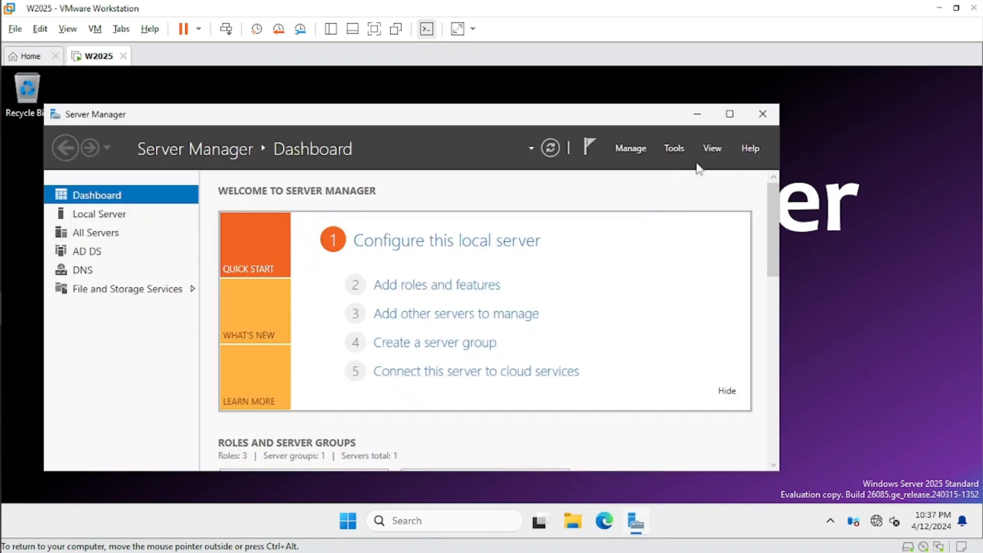
pyautogui.moveTo(634, 117); pyautogui.dragTo(665, 106)
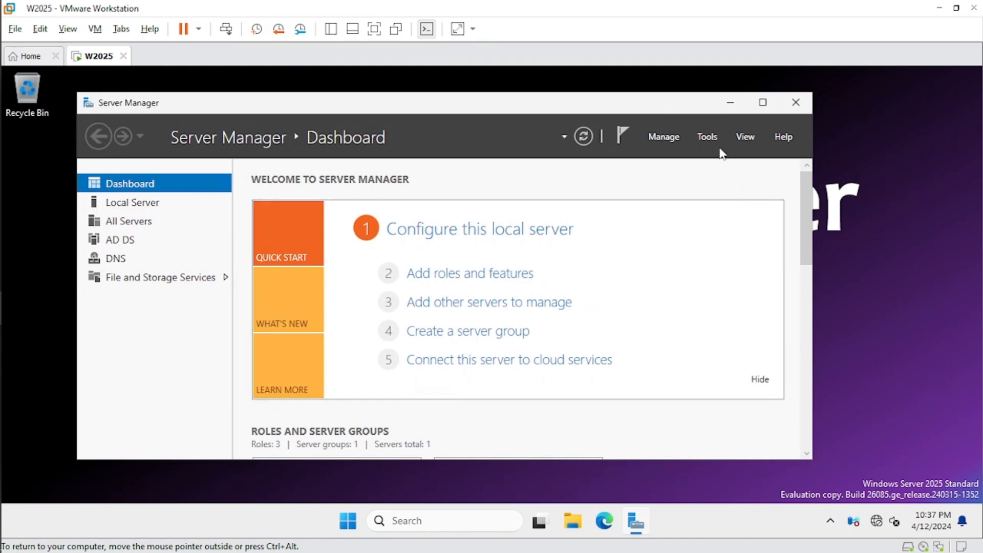
# - Open Active Directory Users and Computers, dismiss the security notification, and expand the contoso.net domain
pyautogui.click(708, 138)
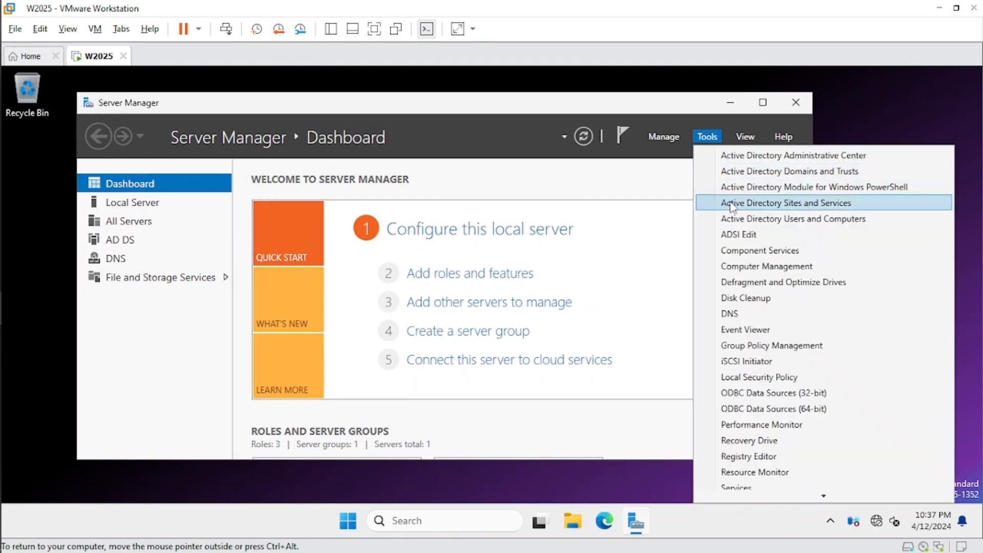
pyautogui.click(787, 220)
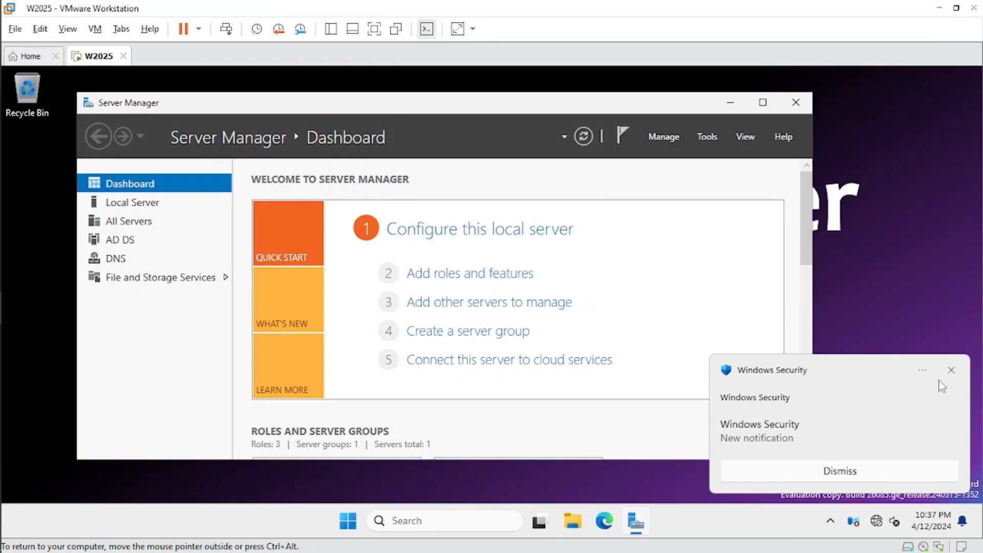
pyautogui.click(951, 370)
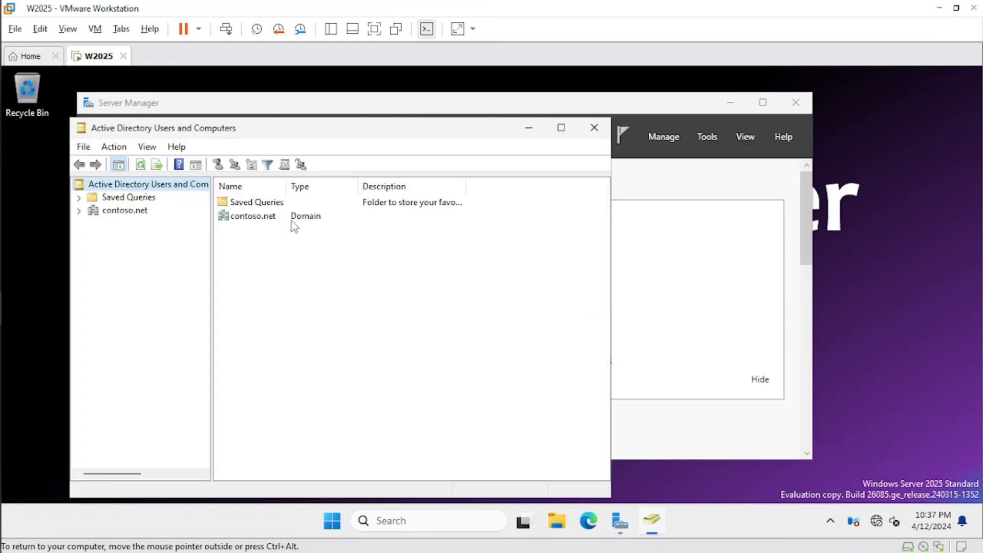
pyautogui.click(79, 211)
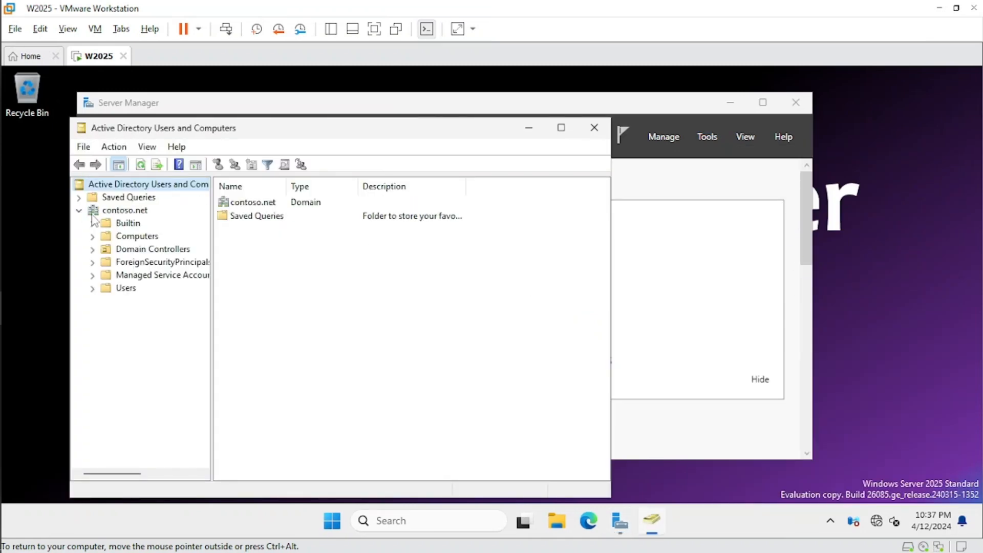
pyautogui.click(126, 211)
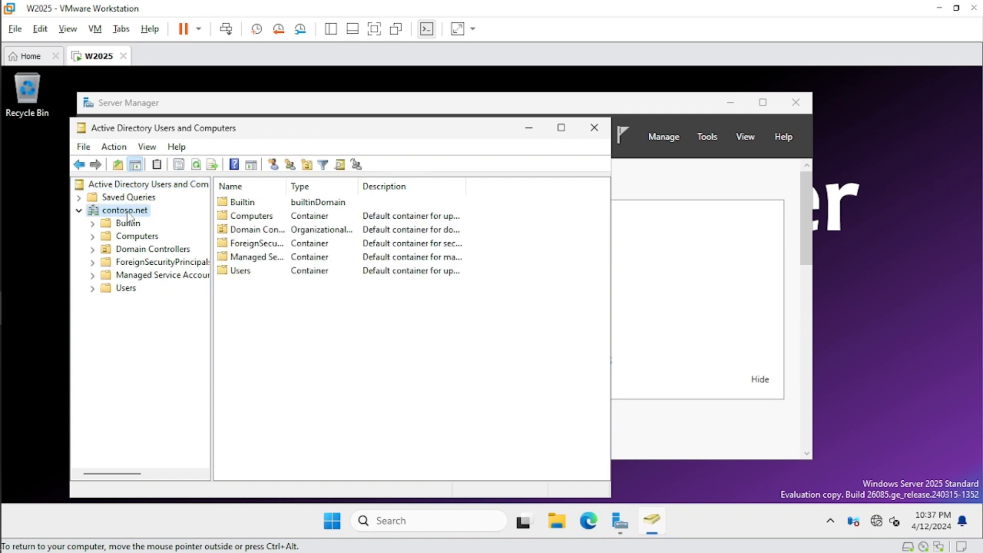
# - Open the Raise domain functional level dialog for contoso.net, review the available levels, and cancel without raising
pyautogui.rightClick(127, 211)
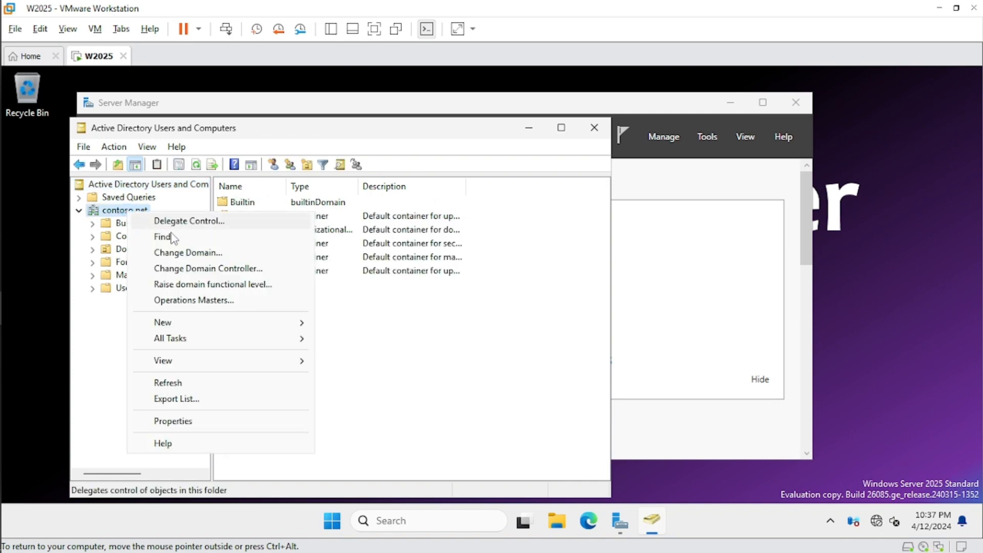
pyautogui.click(254, 289)
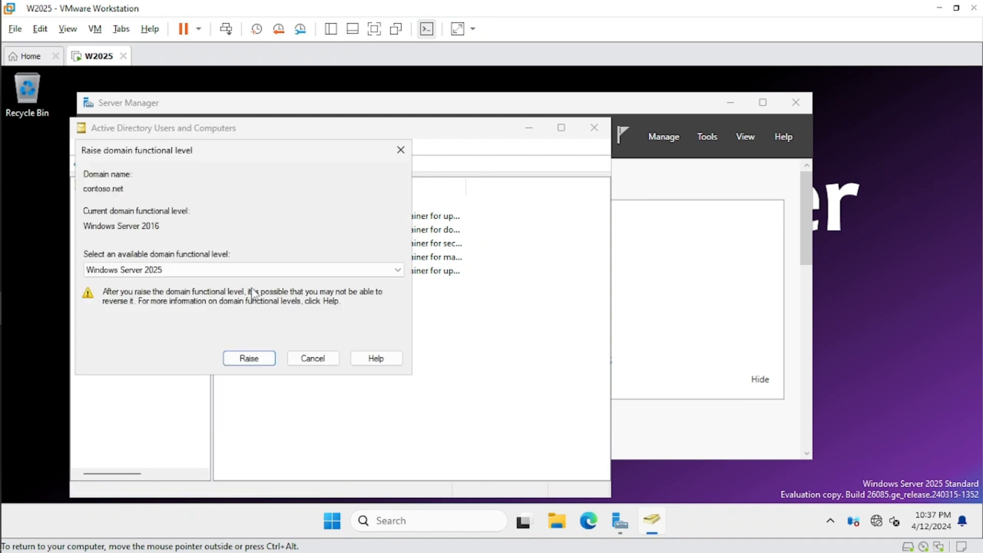
pyautogui.moveTo(304, 156); pyautogui.dragTo(411, 157)
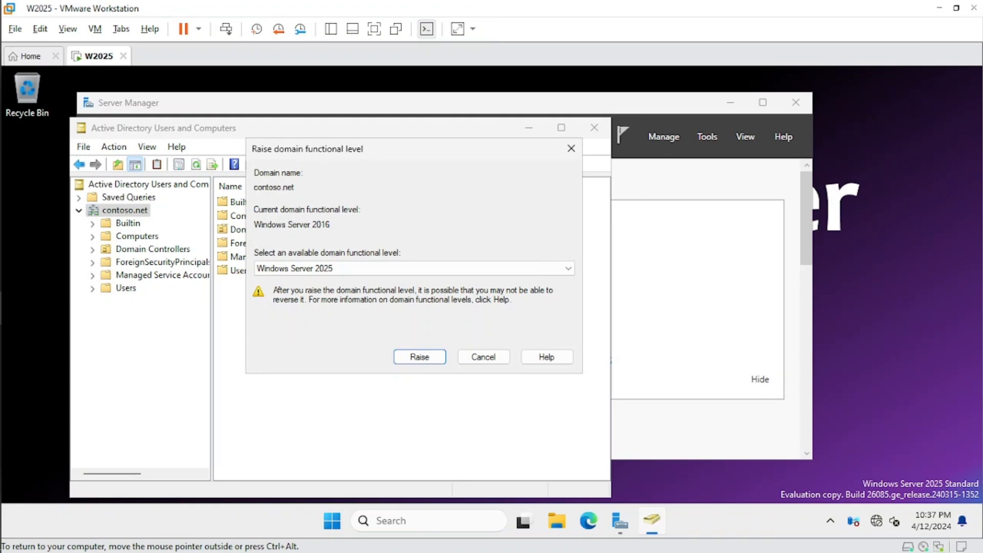
pyautogui.moveTo(255, 224); pyautogui.dragTo(331, 224)
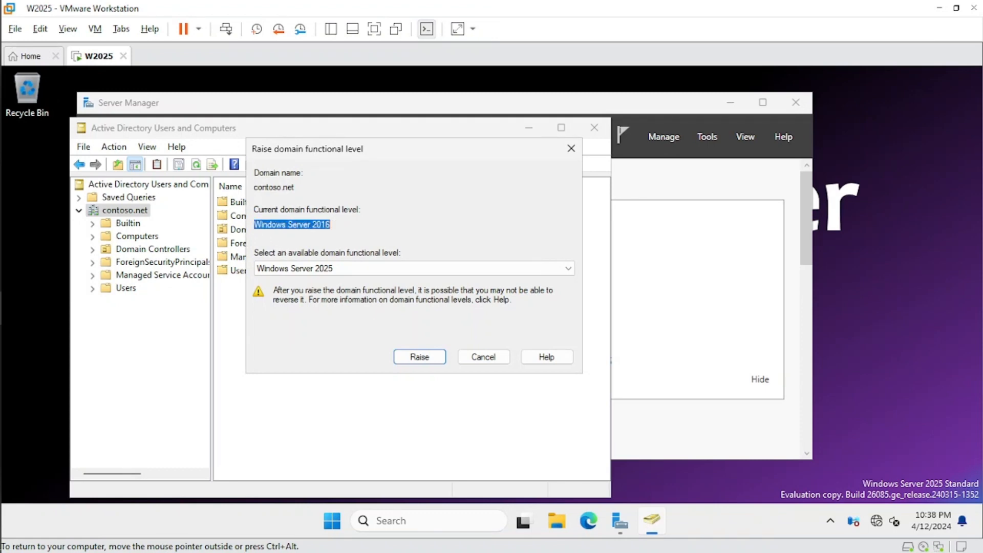
pyautogui.click(331, 224)
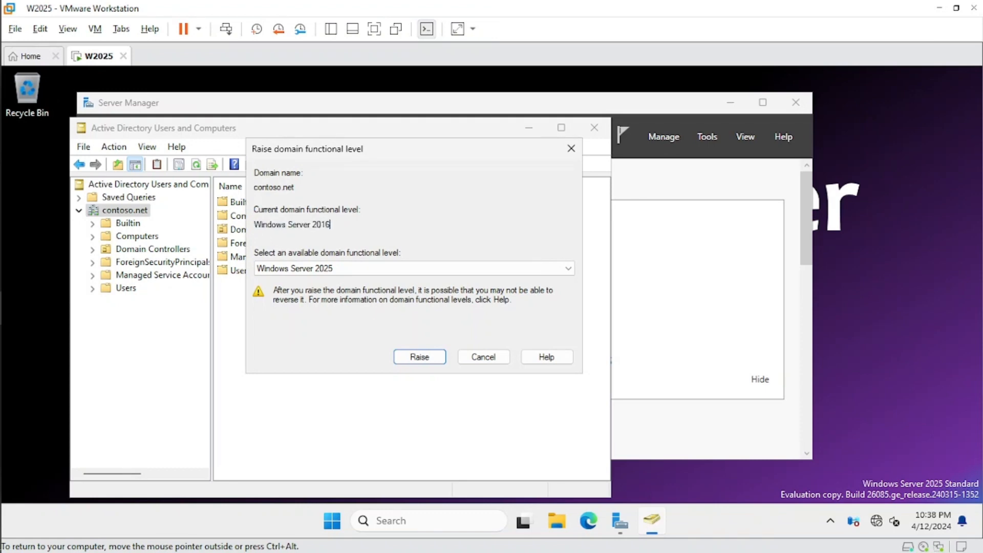
pyautogui.click(382, 270)
pyautogui.click(383, 271)
pyautogui.click(383, 271)
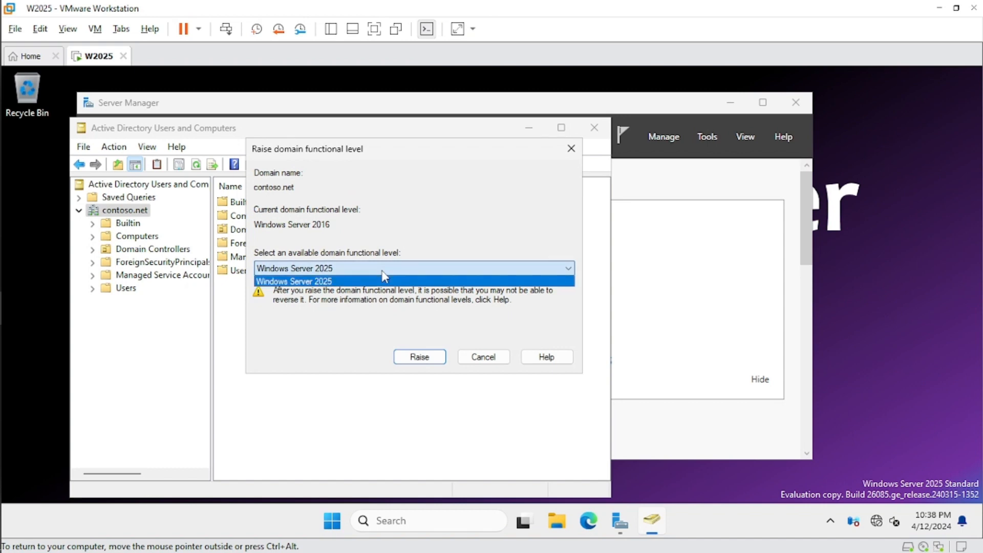
pyautogui.click(383, 270)
pyautogui.click(382, 271)
pyautogui.click(383, 279)
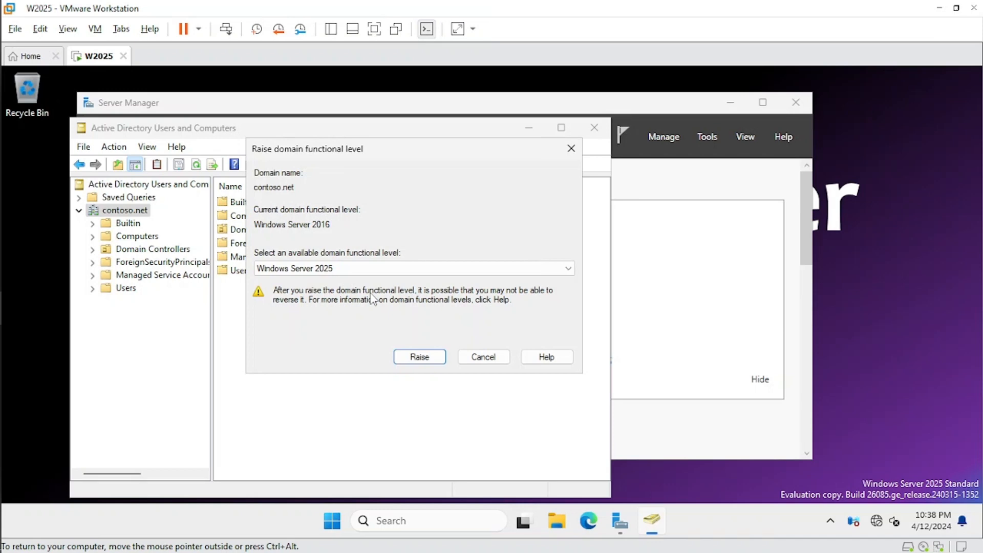
pyautogui.click(481, 359)
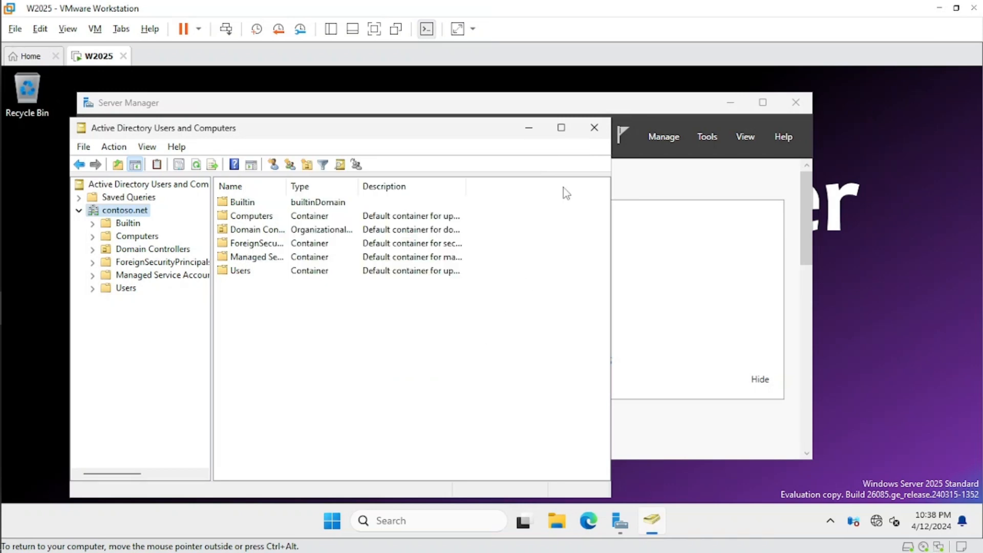
# - Close Active Directory Users and Computers and browse in File Explorer to C:\Windows\NTDS with the Details pane shown
pyautogui.click(604, 132)
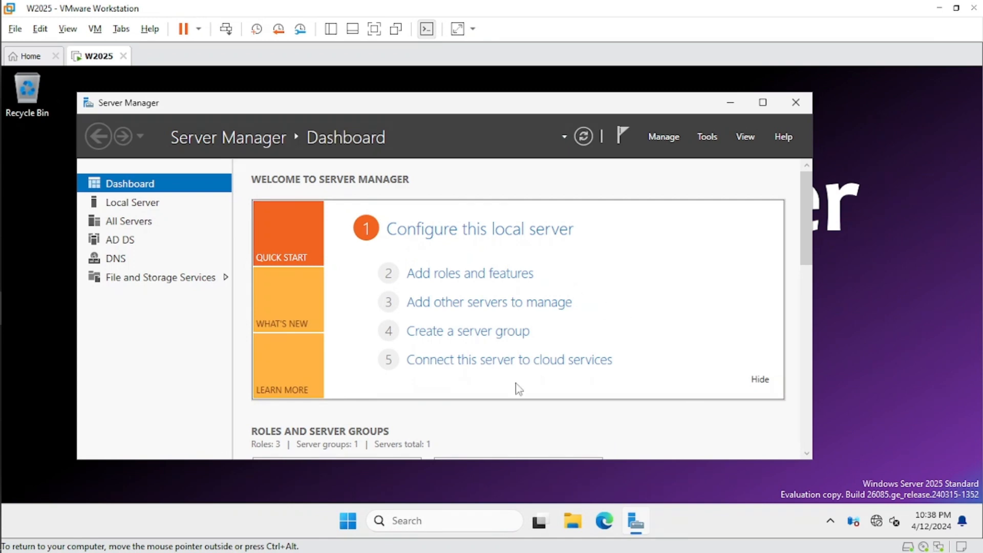
pyautogui.click(573, 519)
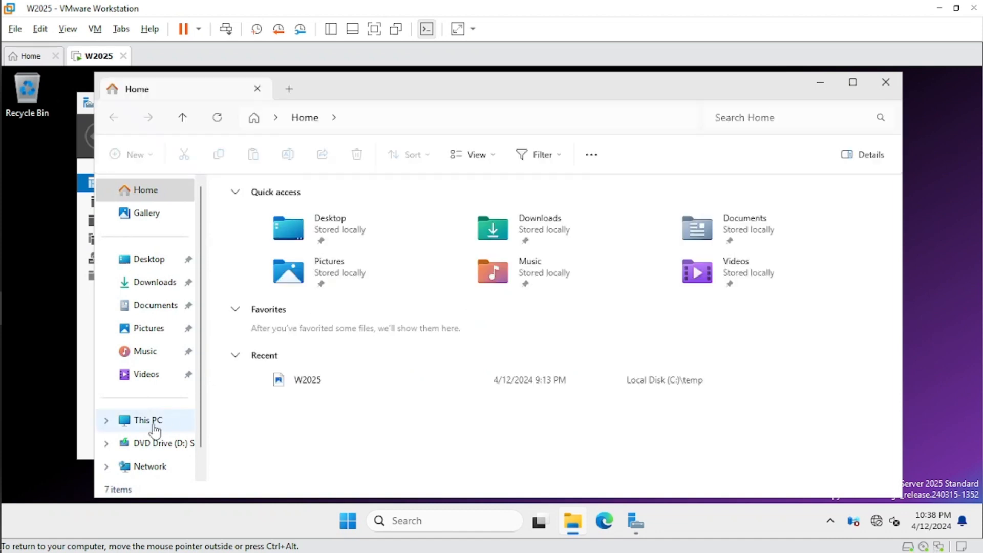
pyautogui.click(128, 423)
pyautogui.doubleClick(287, 226)
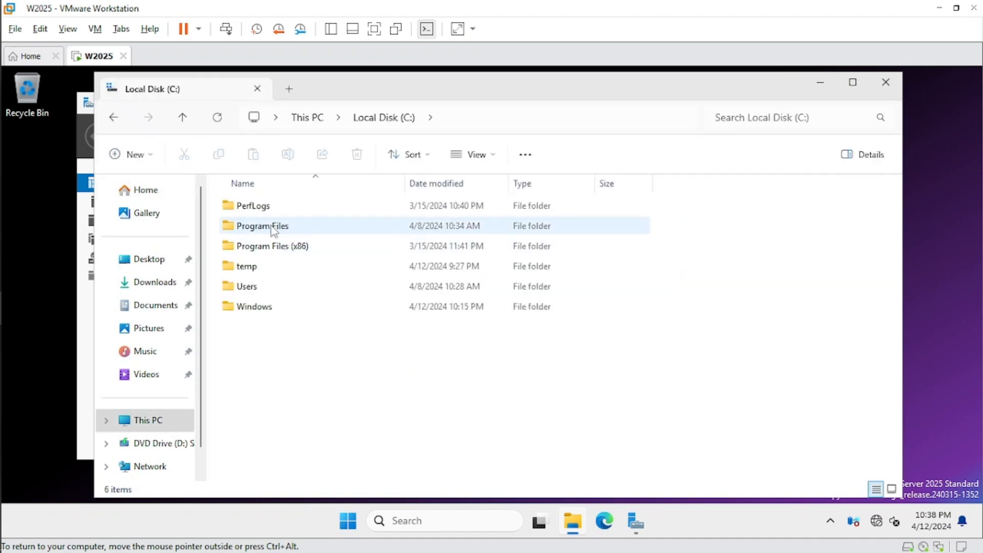
pyautogui.doubleClick(258, 307)
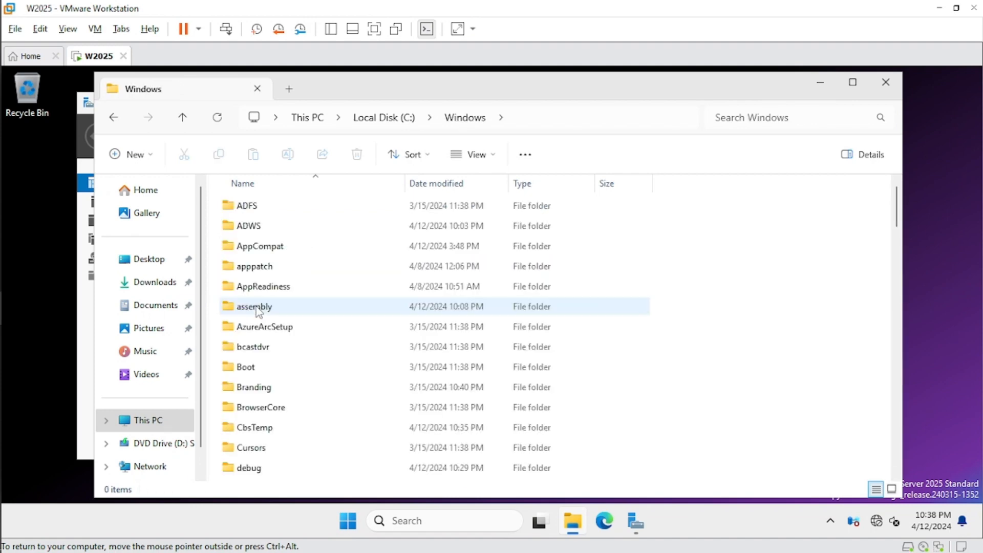
pyautogui.scroll(-2, 321, 348)
pyautogui.scroll(-8, 321, 348)
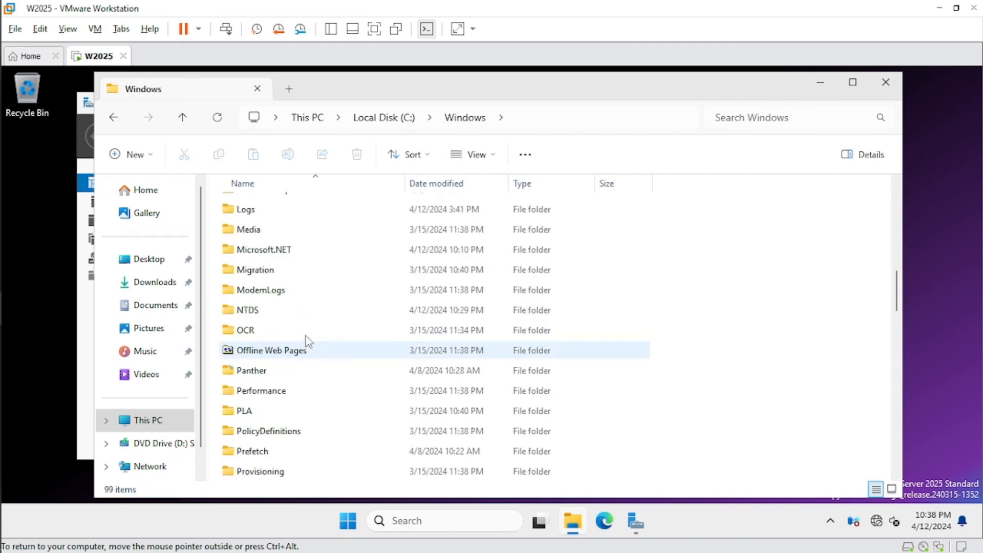
pyautogui.doubleClick(270, 310)
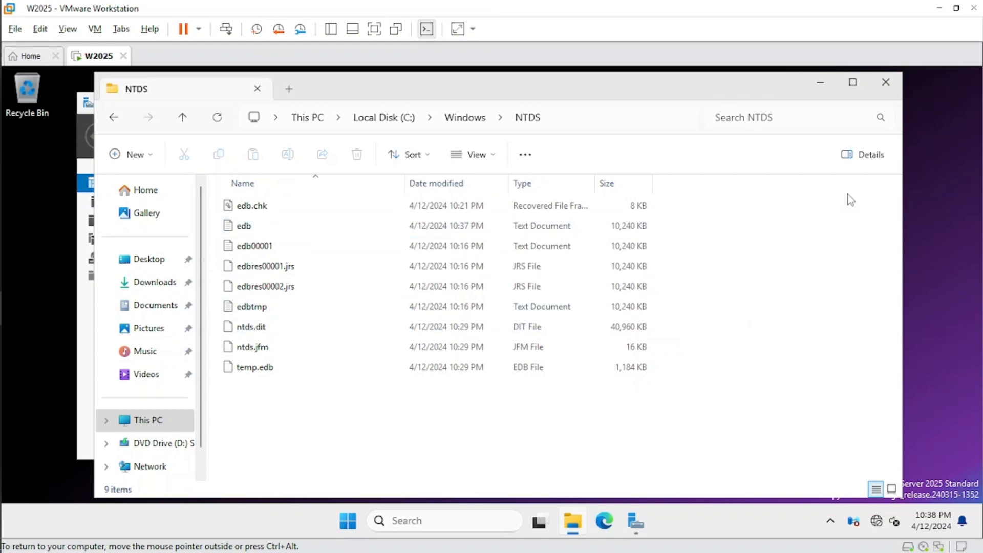
pyautogui.click(864, 159)
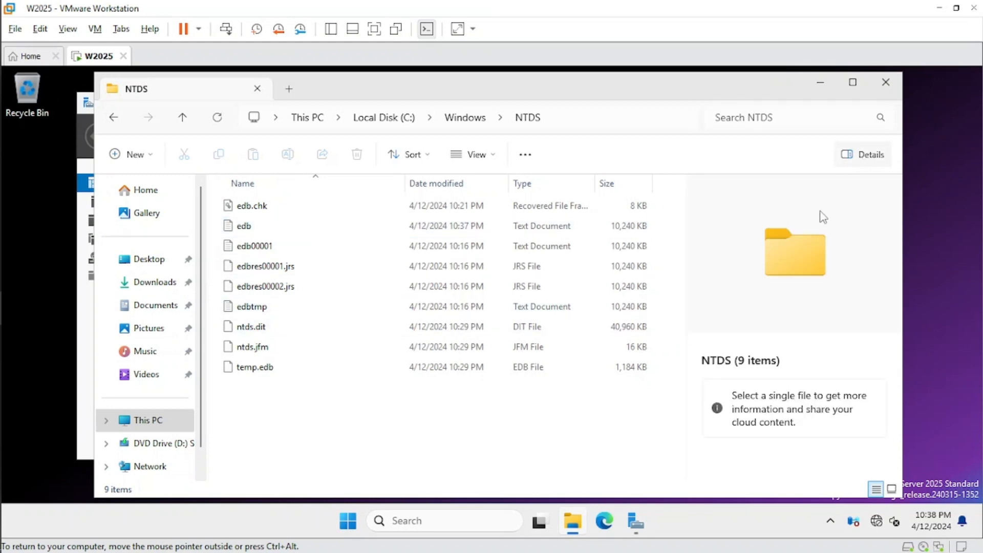
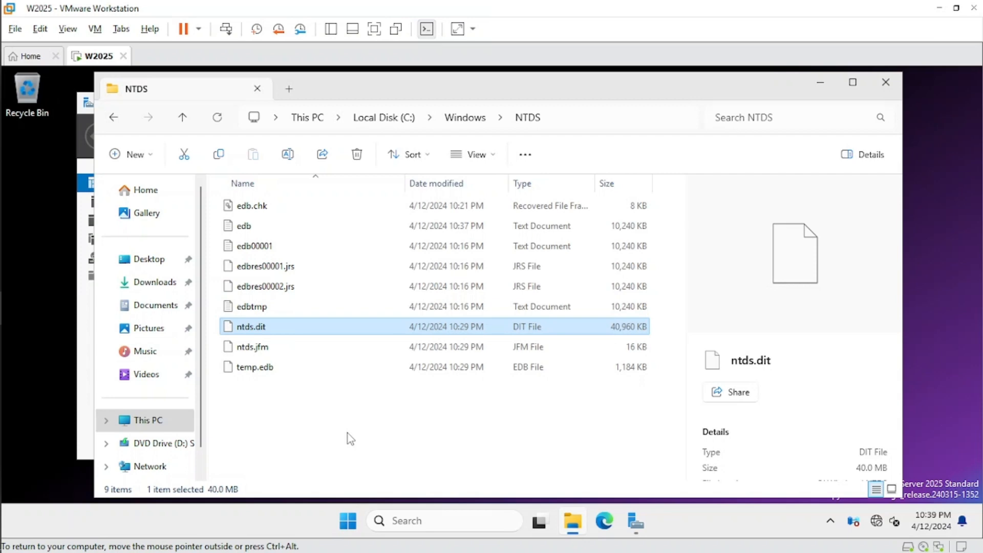
# - Close File Explorer to return to Server Manager
pyautogui.click(885, 82)
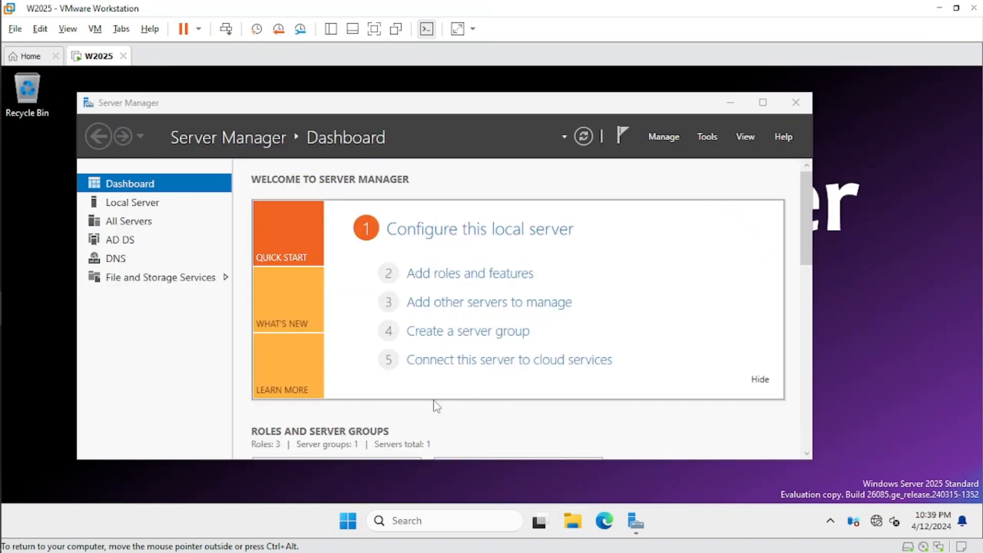